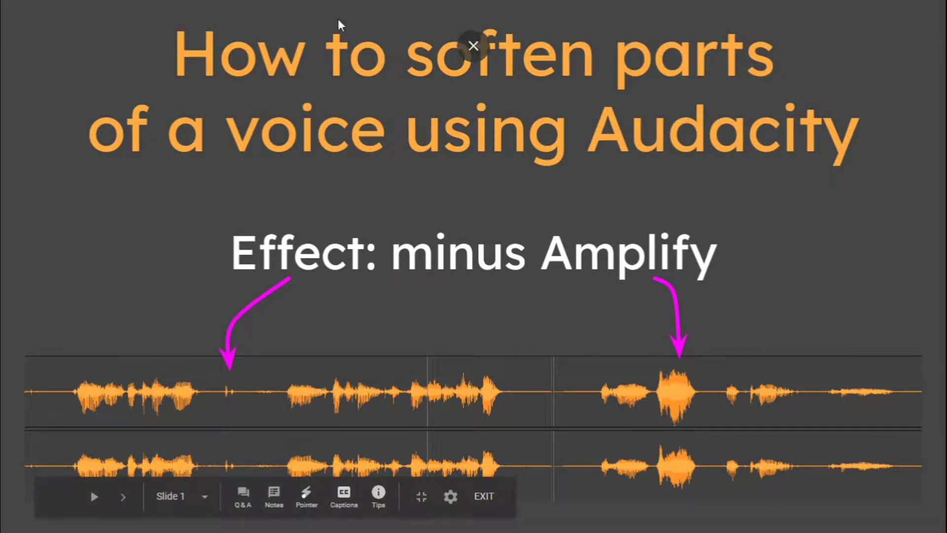
# Exit the fullscreen slideshow so the 'How to soften parts of a voice using Audacity' slide shows in the browser.
pyautogui.click(469, 42)
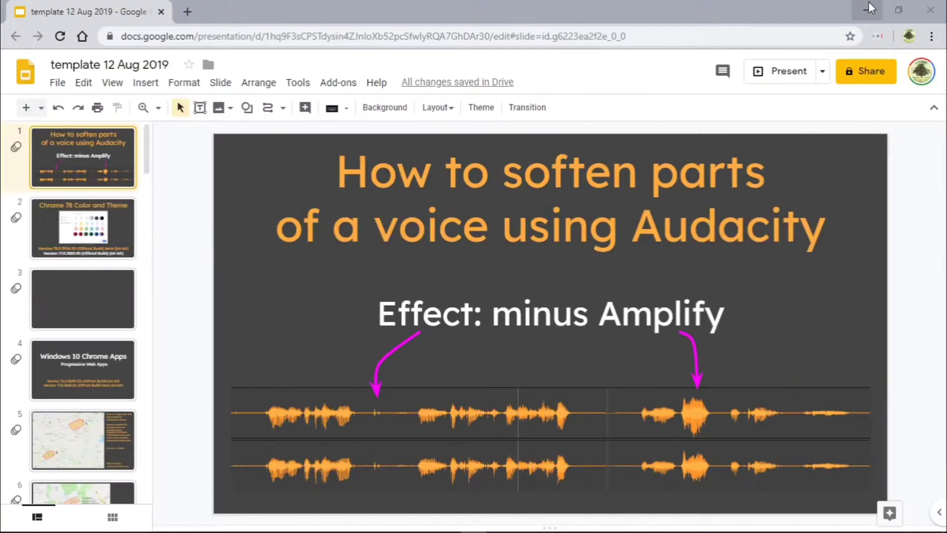
# Switch from Chrome to Audacity, mark the click and 'wow' regions, and play the clip from the start.
pyautogui.click(869, 3)
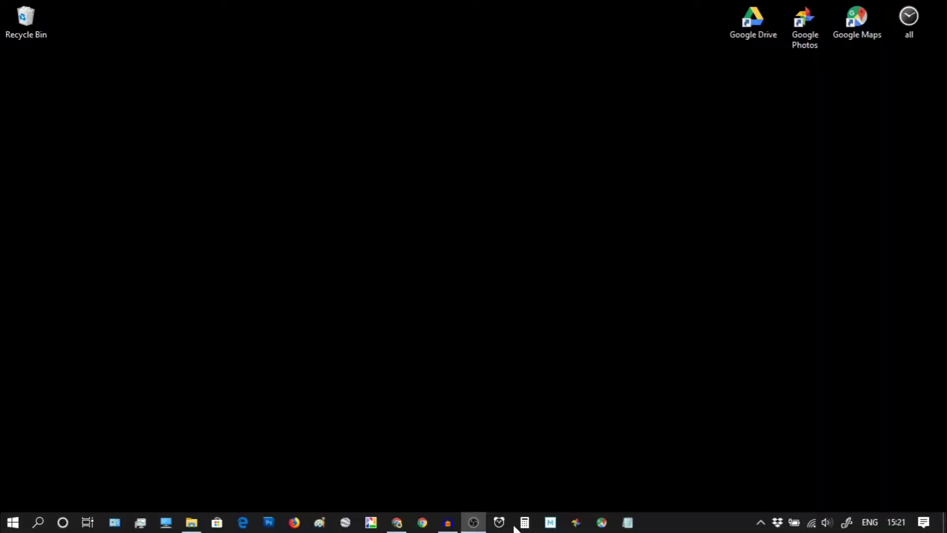
pyautogui.click(448, 523)
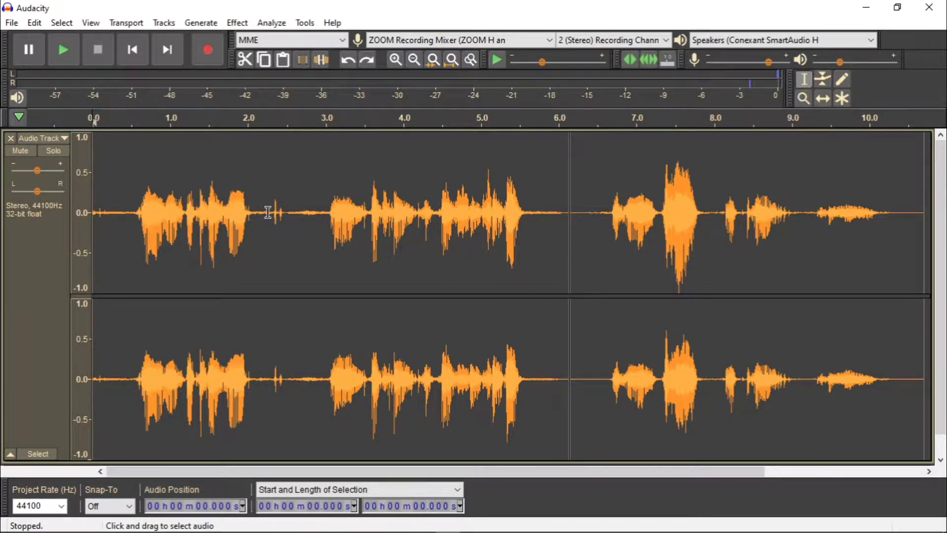
pyautogui.moveTo(270, 215); pyautogui.dragTo(289, 217)
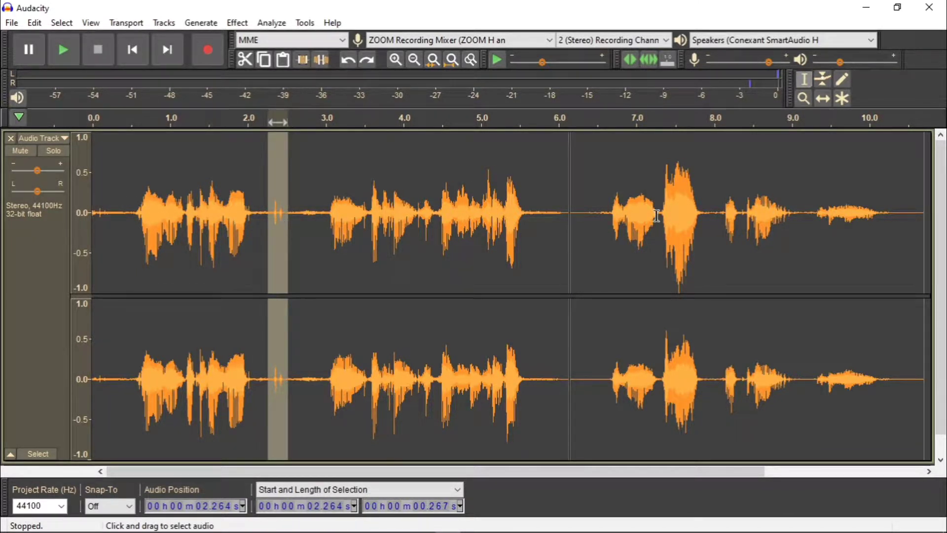
pyautogui.moveTo(662, 213); pyautogui.dragTo(702, 213)
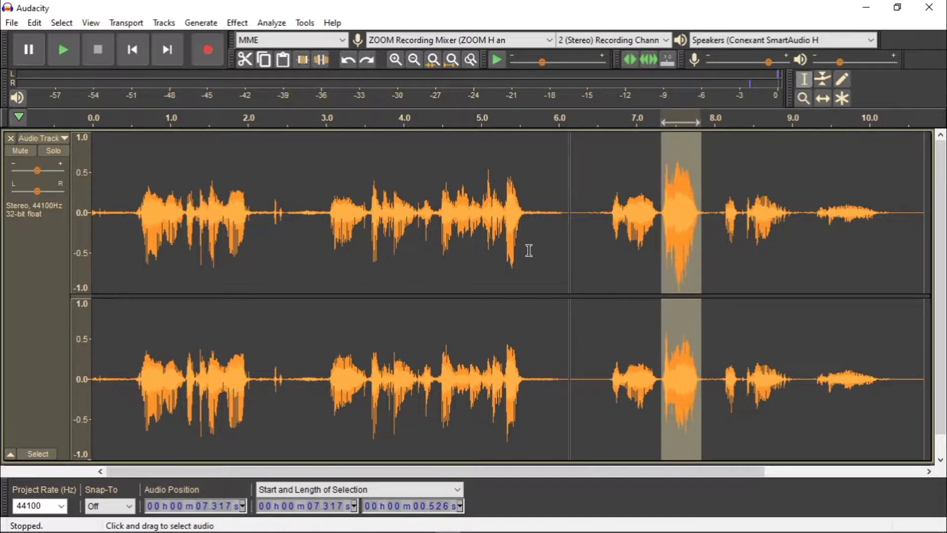
pyautogui.click(130, 56)
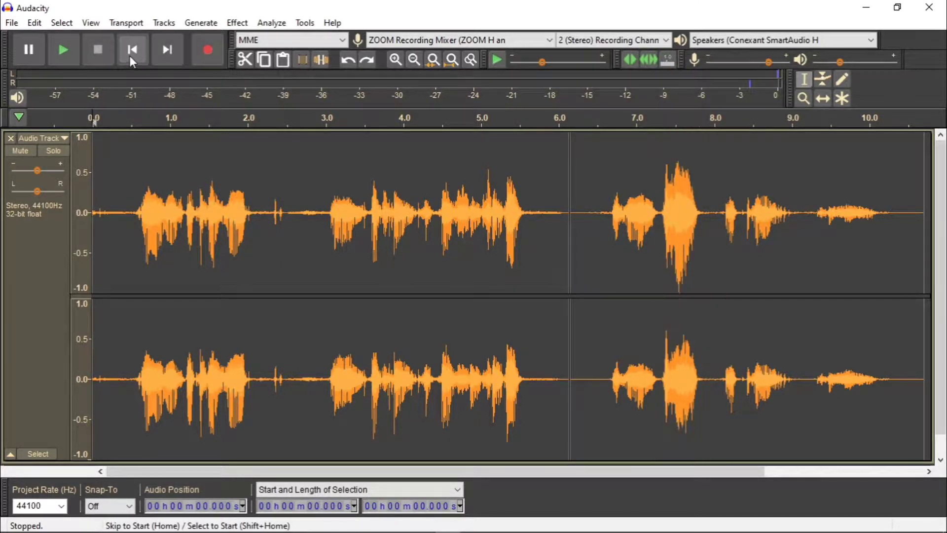
pyautogui.click(59, 52)
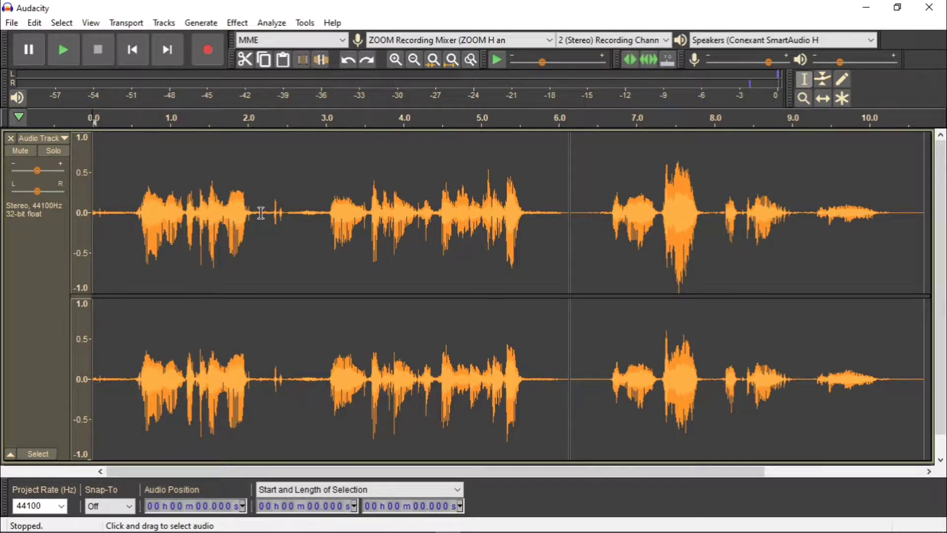
# Audition the gap around the mouth click near 2.14 s and narrow the selection to it.
pyautogui.moveTo(261, 213); pyautogui.dragTo(311, 217)
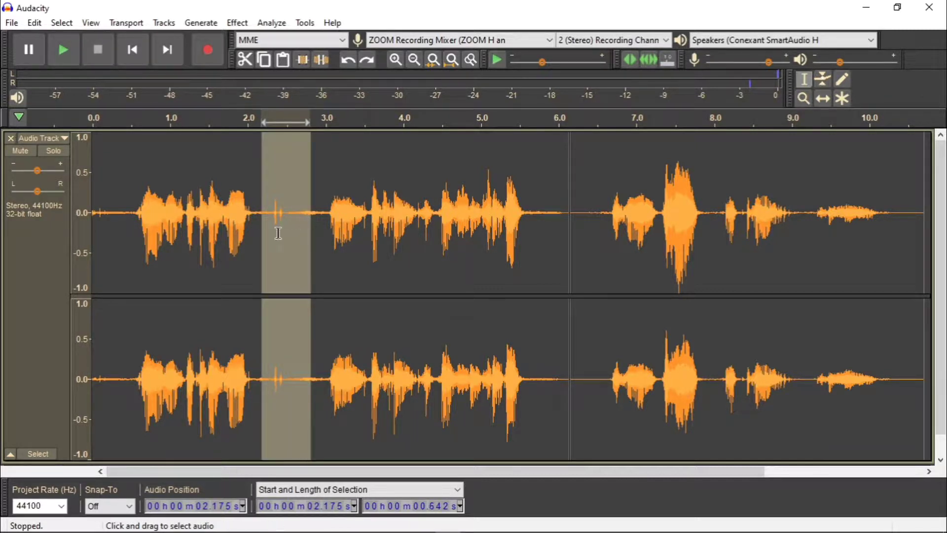
pyautogui.press('space')
pyautogui.click(258, 214)
pyautogui.press('space')
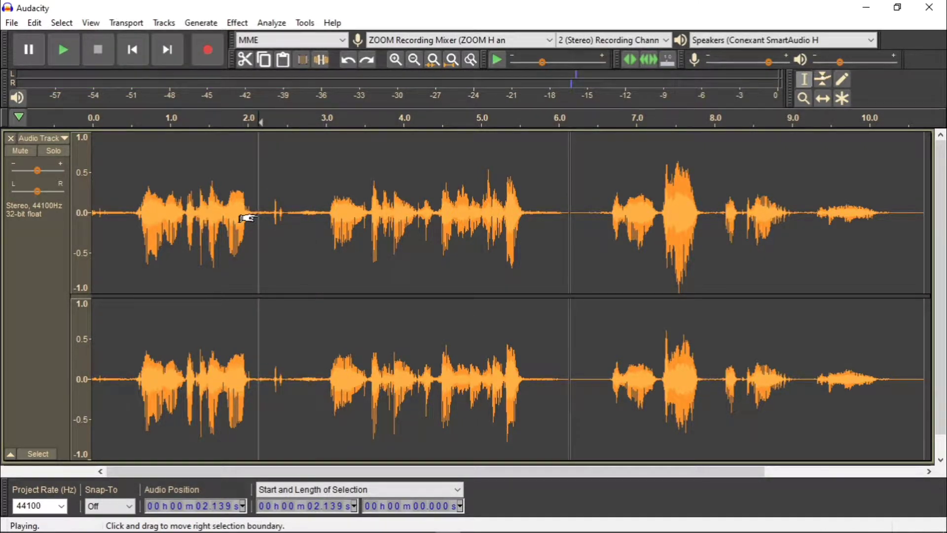
pyautogui.press('space')
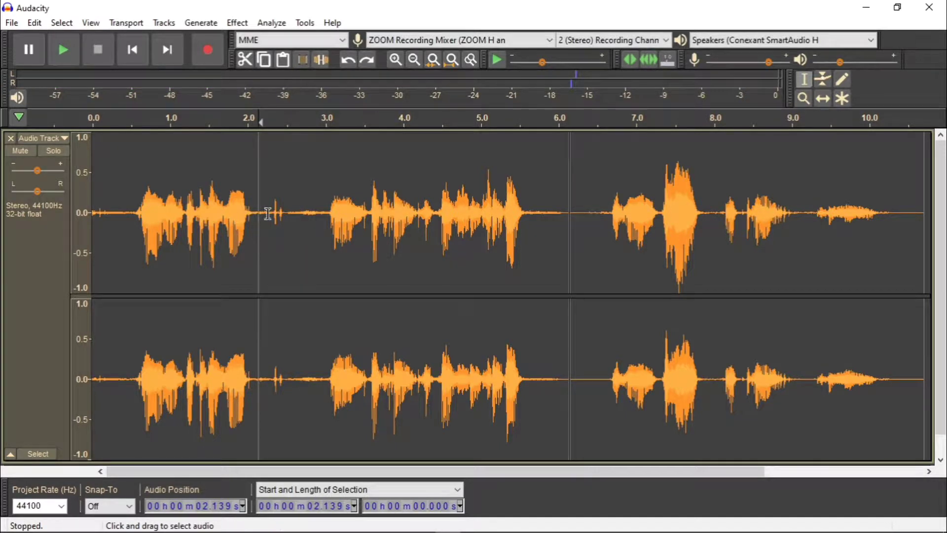
pyautogui.moveTo(269, 213); pyautogui.dragTo(285, 218)
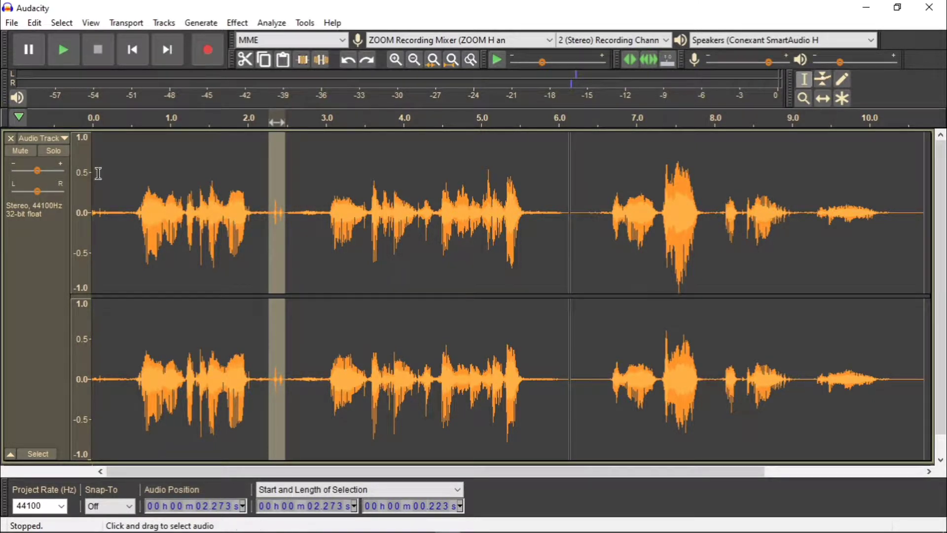
# Reselect the click from 2.281 s, play through it from 1.845 s, and mark the final region.
pyautogui.moveTo(98, 174); pyautogui.dragTo(912, 231)
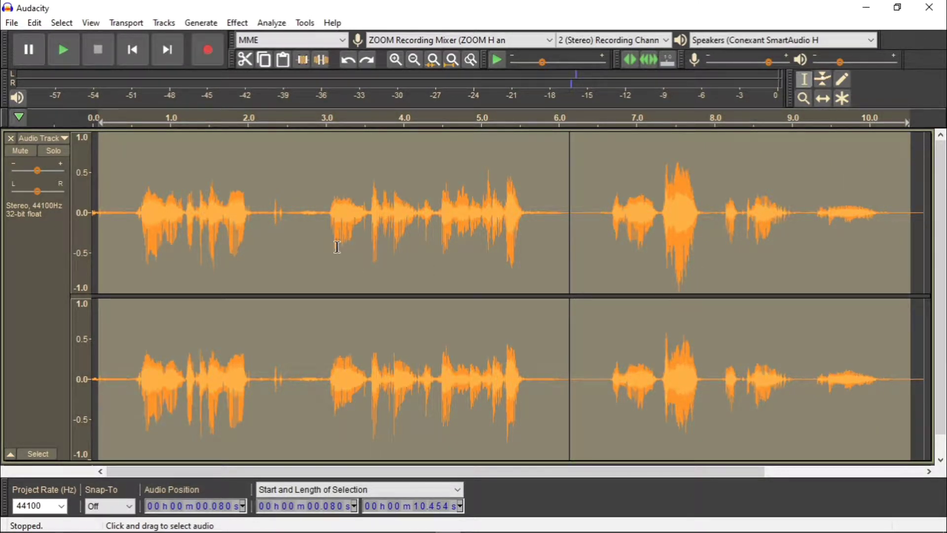
pyautogui.click(314, 227)
pyautogui.moveTo(271, 212); pyautogui.dragTo(286, 211)
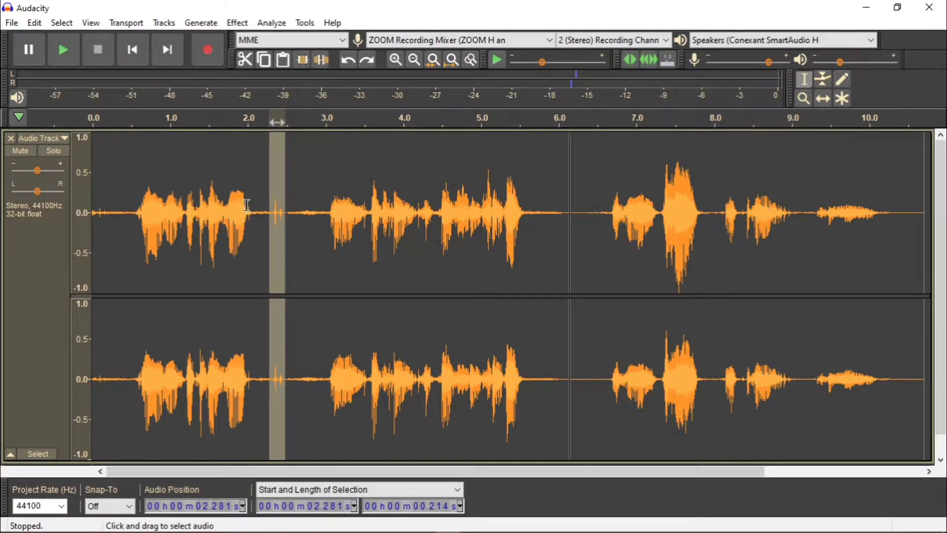
pyautogui.click(237, 207)
pyautogui.press('space')
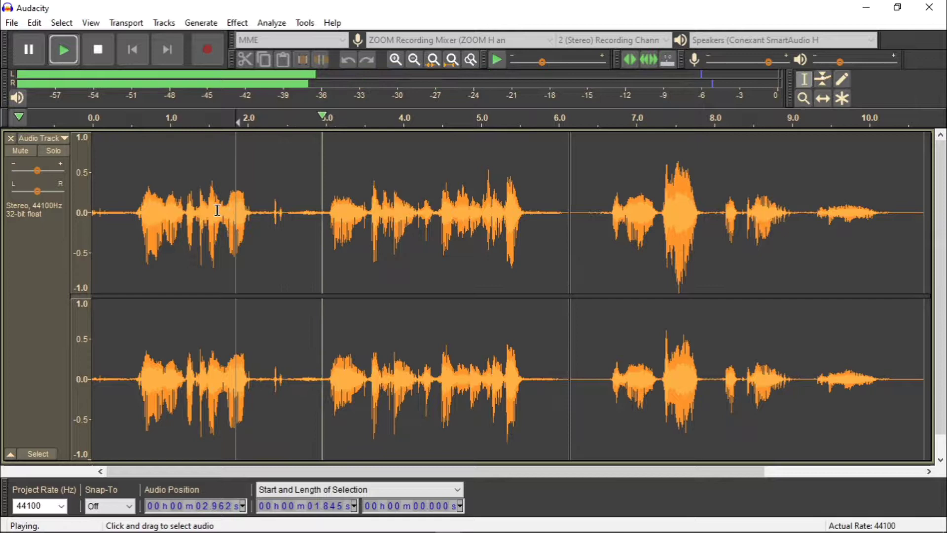
pyautogui.press('space')
pyautogui.moveTo(271, 207); pyautogui.dragTo(318, 211)
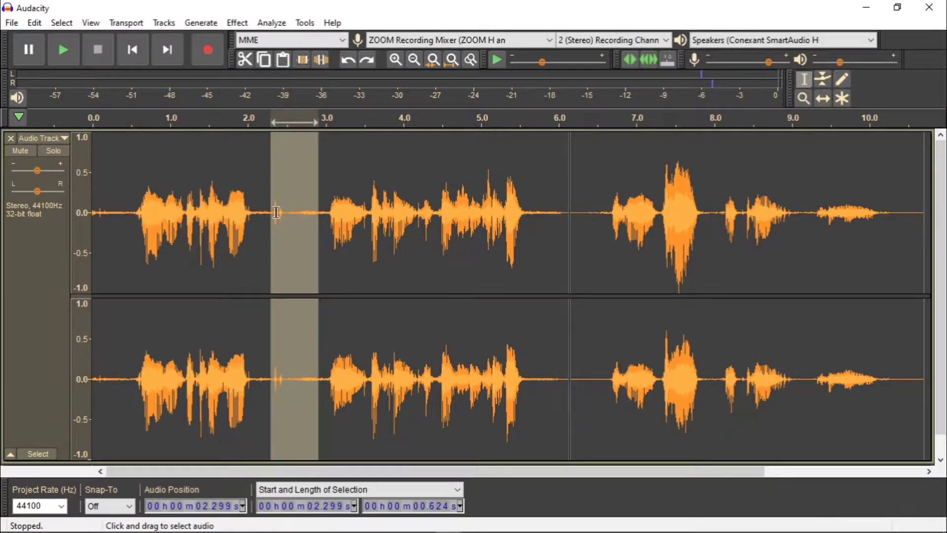
pyautogui.moveTo(259, 213); pyautogui.dragTo(321, 217)
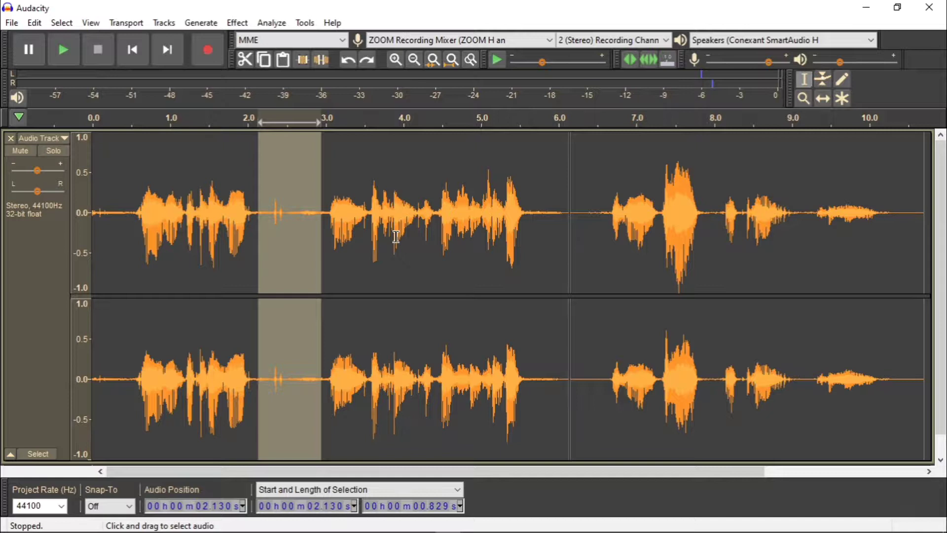
pyautogui.click(893, 206)
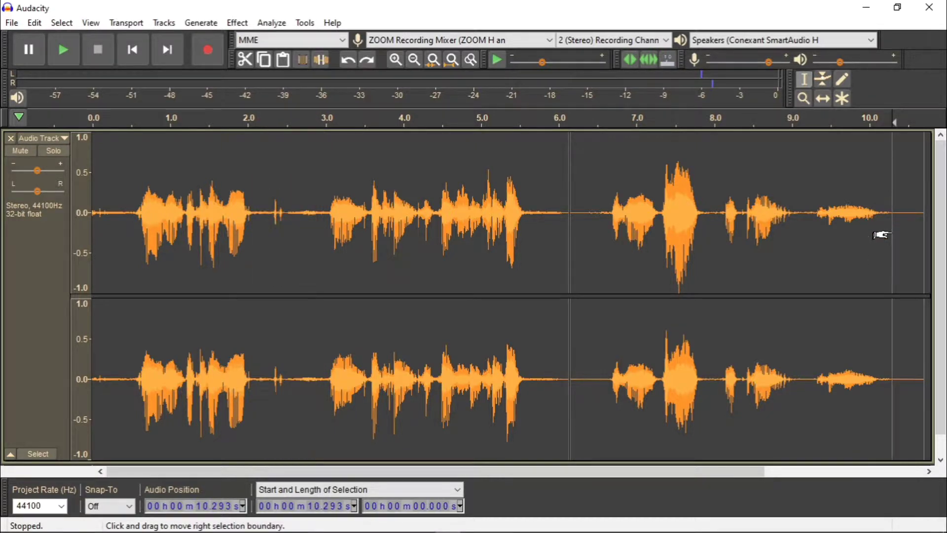
pyautogui.click(599, 210)
pyautogui.press('space')
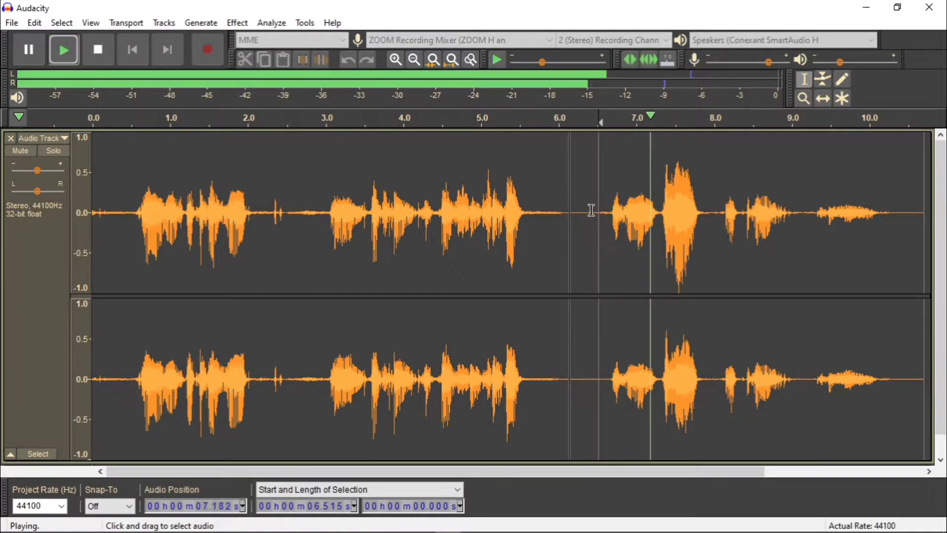
pyautogui.press('space')
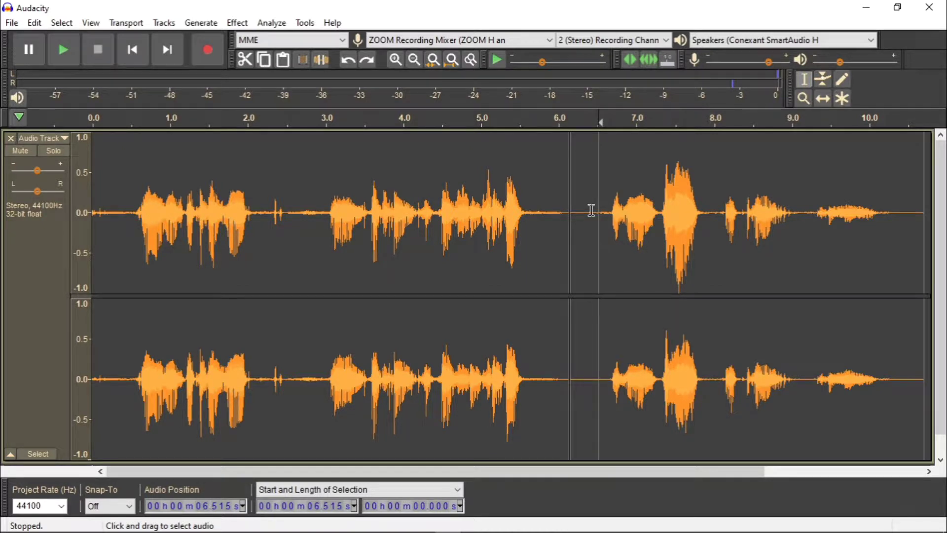
pyautogui.moveTo(267, 201); pyautogui.dragTo(289, 202)
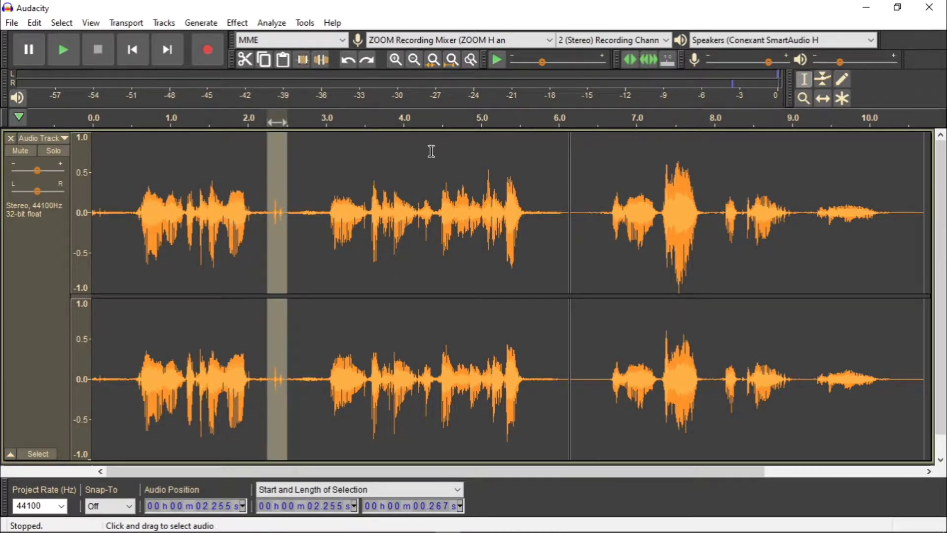
pyautogui.click(823, 79)
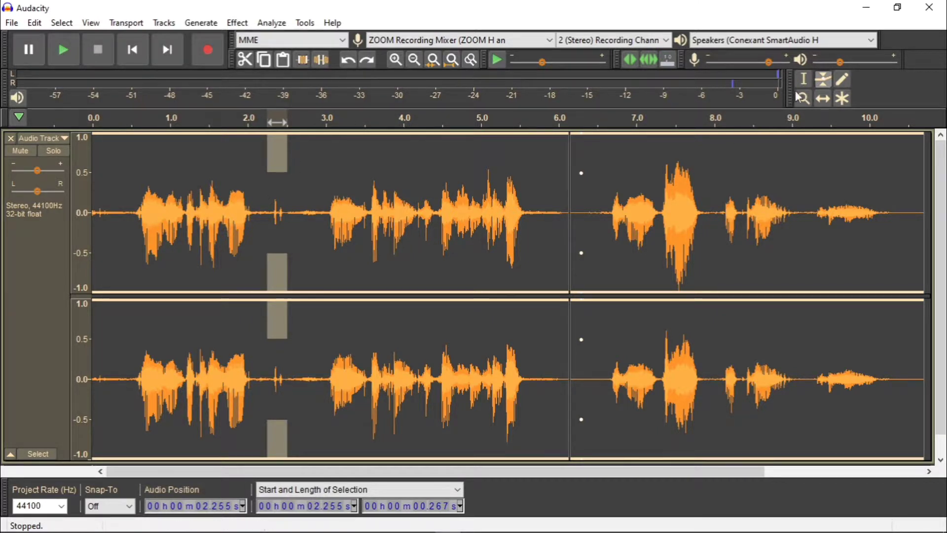
pyautogui.click(803, 79)
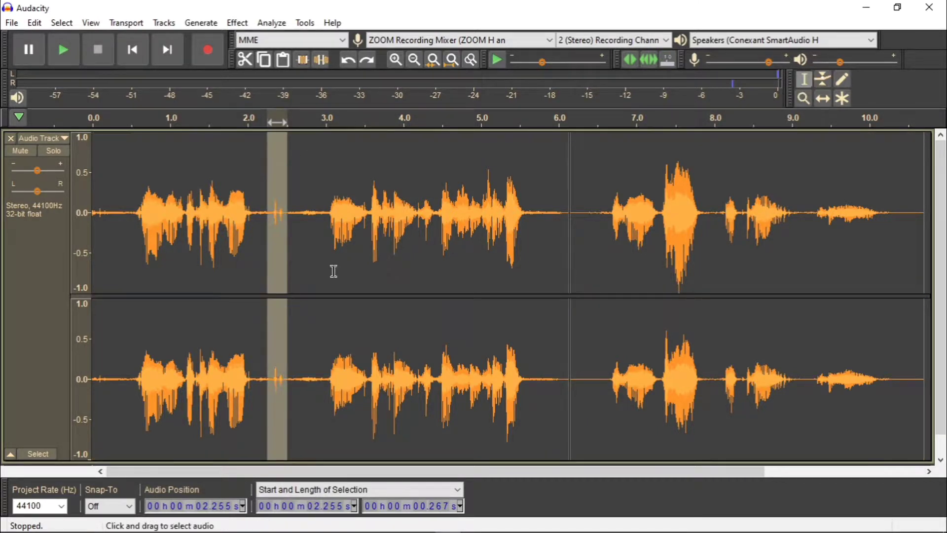
pyautogui.click(254, 211)
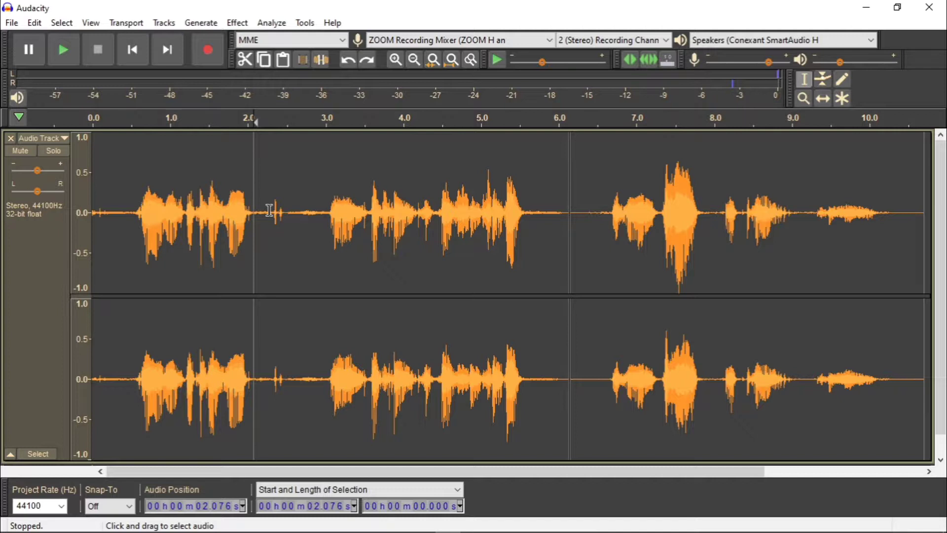
# Replace the mouth click near 2.3 s with silence using Generate > Silence.
pyautogui.moveTo(270, 212); pyautogui.dragTo(286, 219)
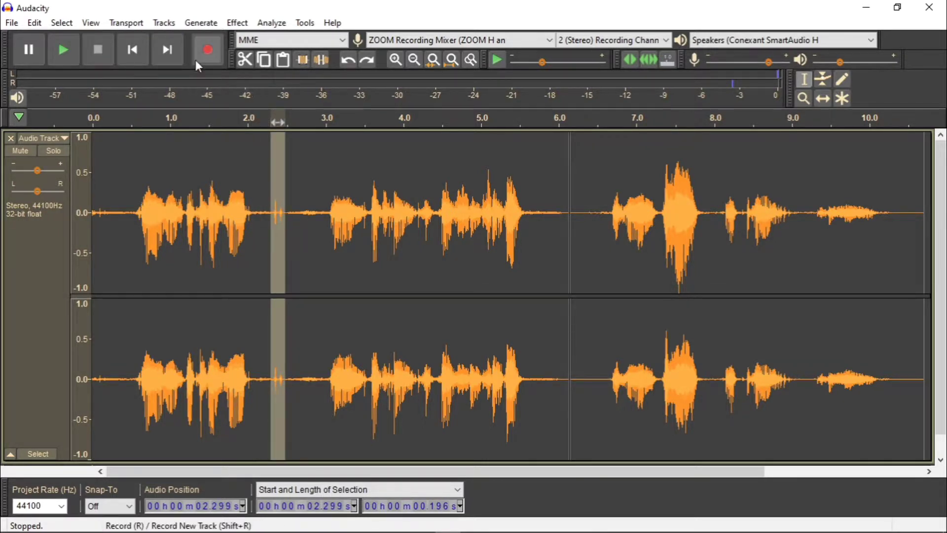
pyautogui.click(195, 28)
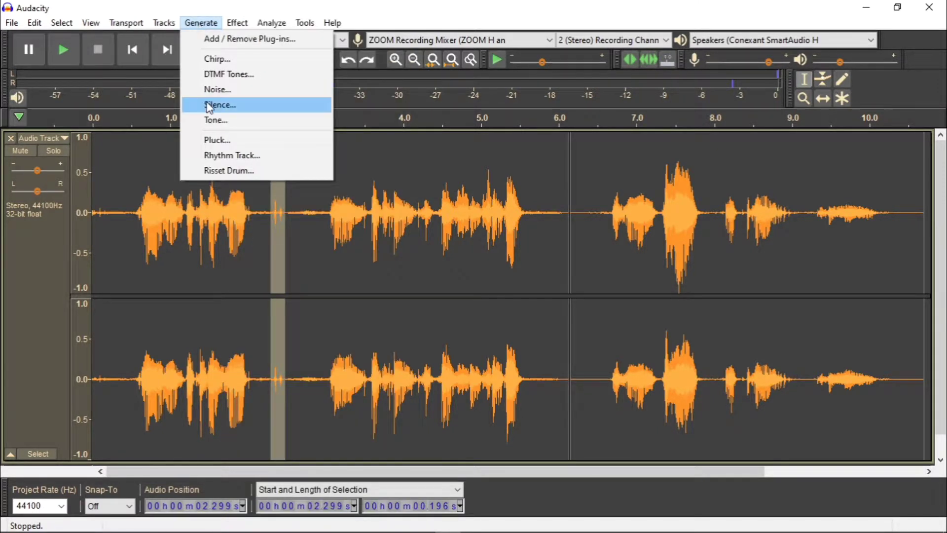
pyautogui.click(210, 105)
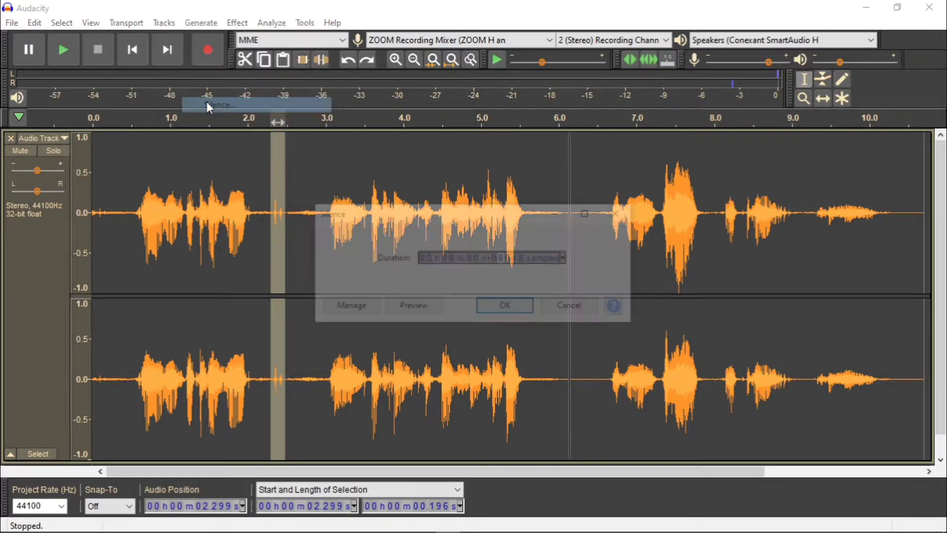
pyautogui.click(499, 309)
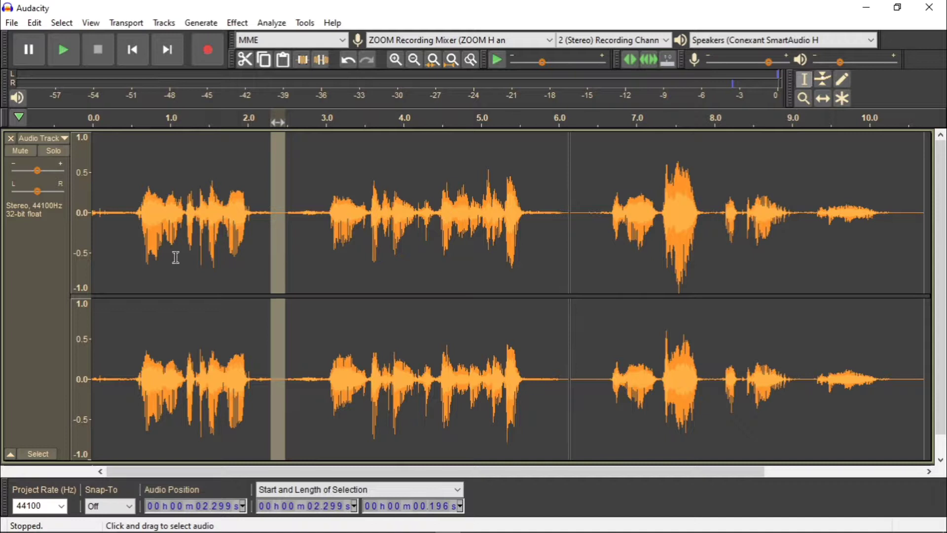
# Play the clip from near the start to hear the edit, then reselect the silenced region.
pyautogui.click(129, 213)
pyautogui.press('space')
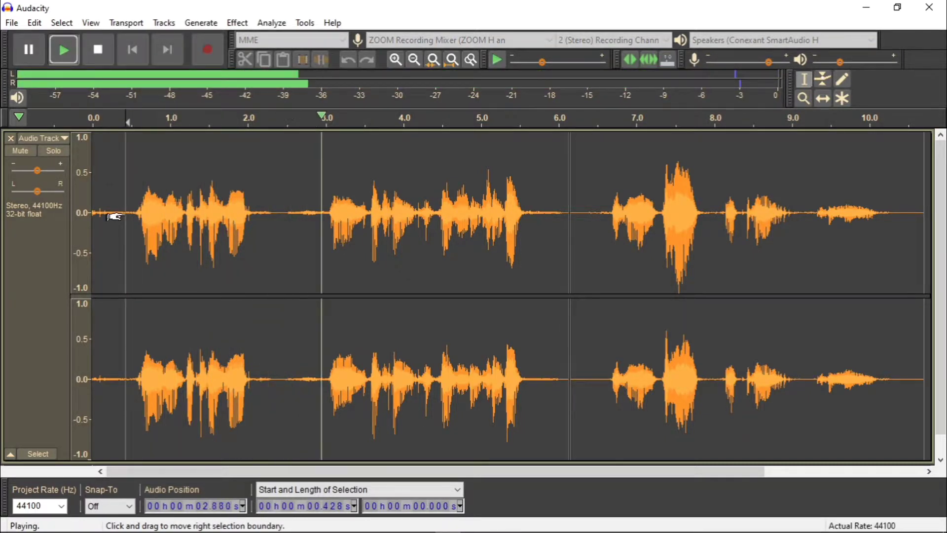
pyautogui.press('space')
pyautogui.moveTo(268, 220); pyautogui.dragTo(278, 213)
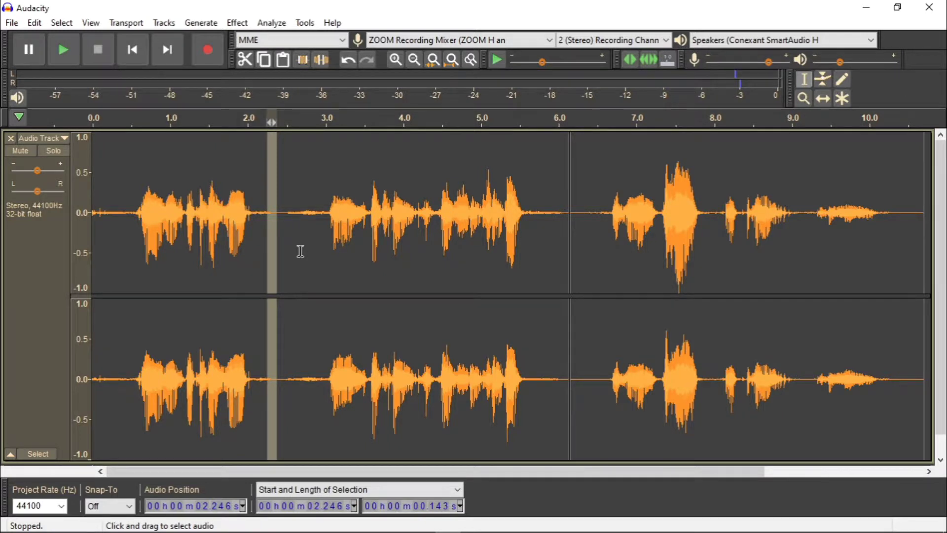
# Undo the silence to restore the click and zoom in closely around 2.3 s.
pyautogui.click(348, 61)
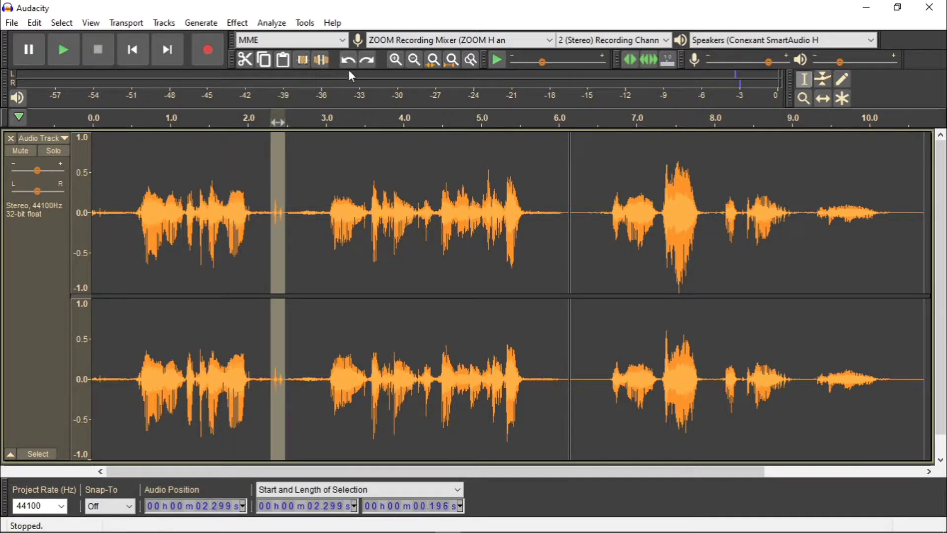
pyautogui.click(400, 61)
pyautogui.click(399, 62)
pyautogui.click(399, 61)
pyautogui.click(399, 61)
pyautogui.click(400, 61)
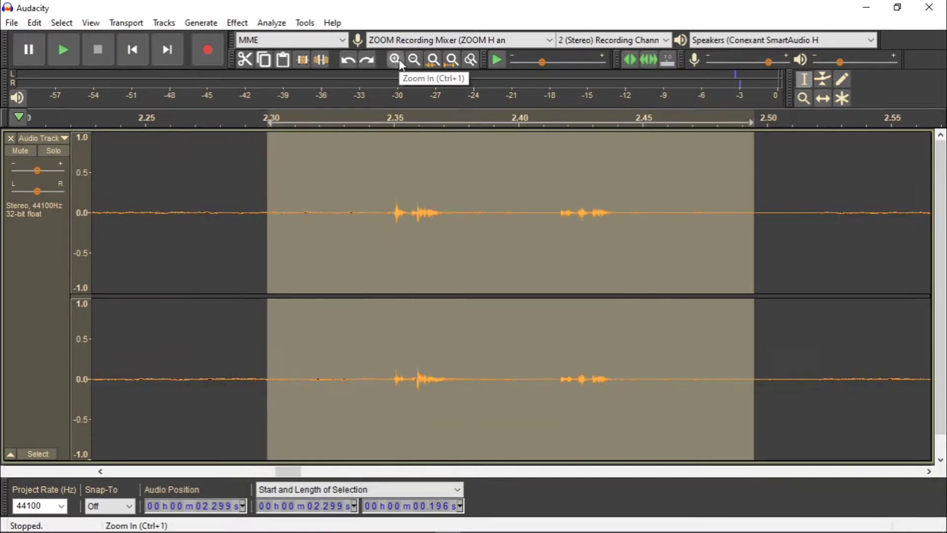
pyautogui.click(337, 236)
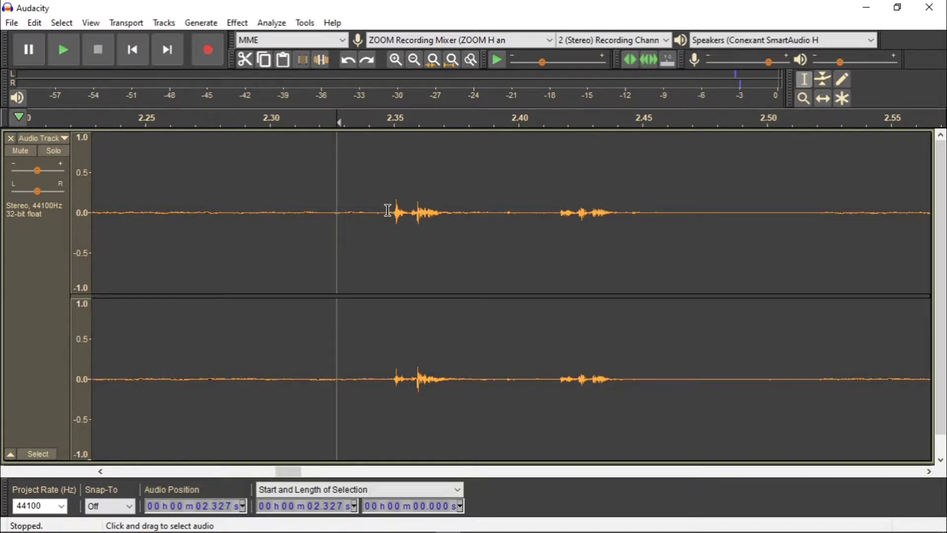
# Soften the first click burst near 2.35 s with Amplify at about -16 dB.
pyautogui.moveTo(388, 211); pyautogui.dragTo(445, 229)
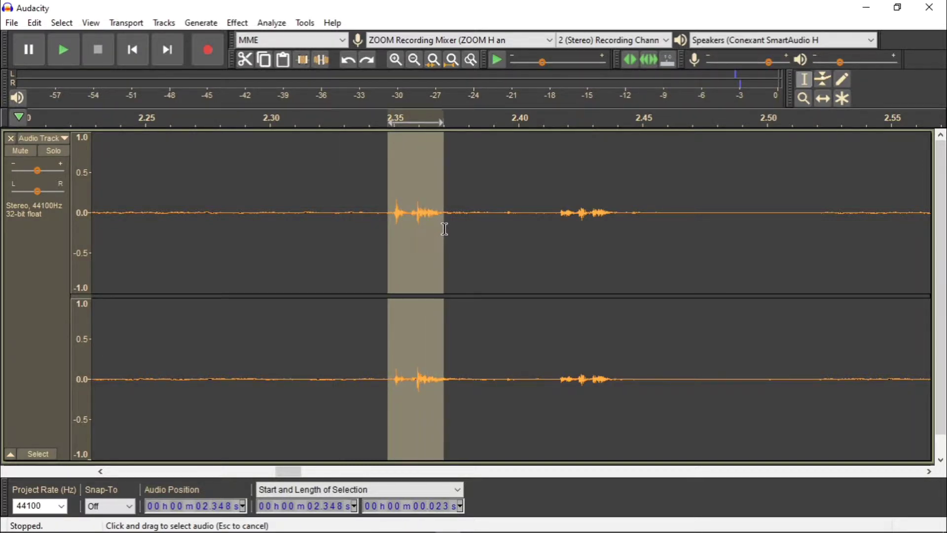
pyautogui.click(236, 23)
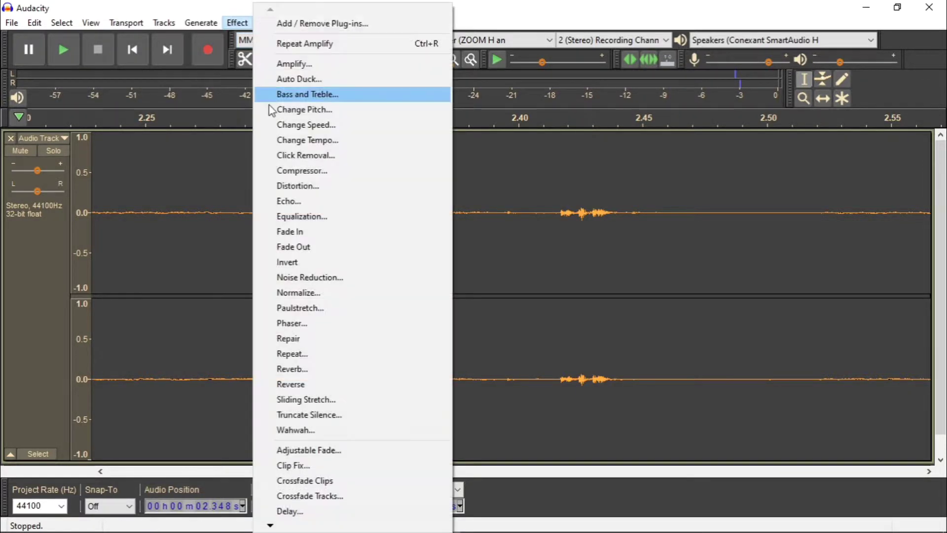
pyautogui.click(296, 64)
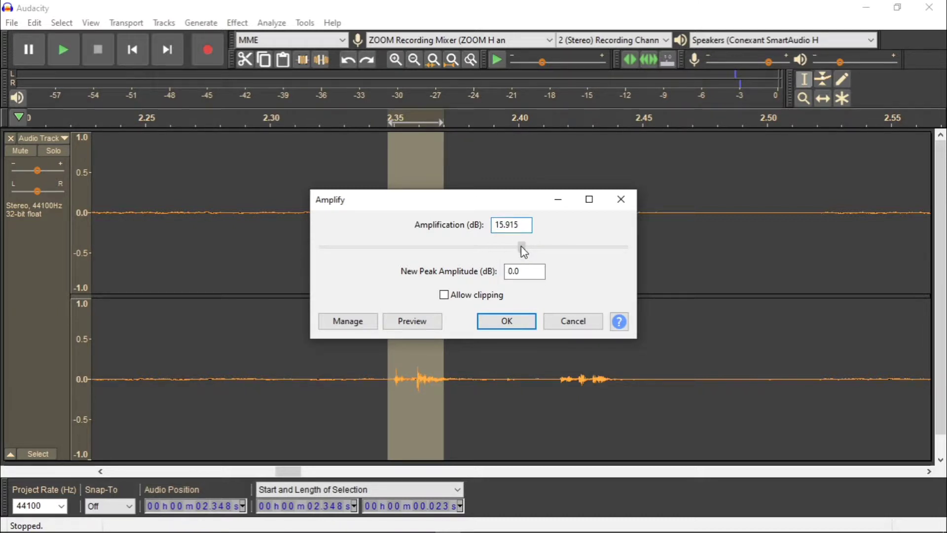
pyautogui.moveTo(524, 252); pyautogui.dragTo(432, 254)
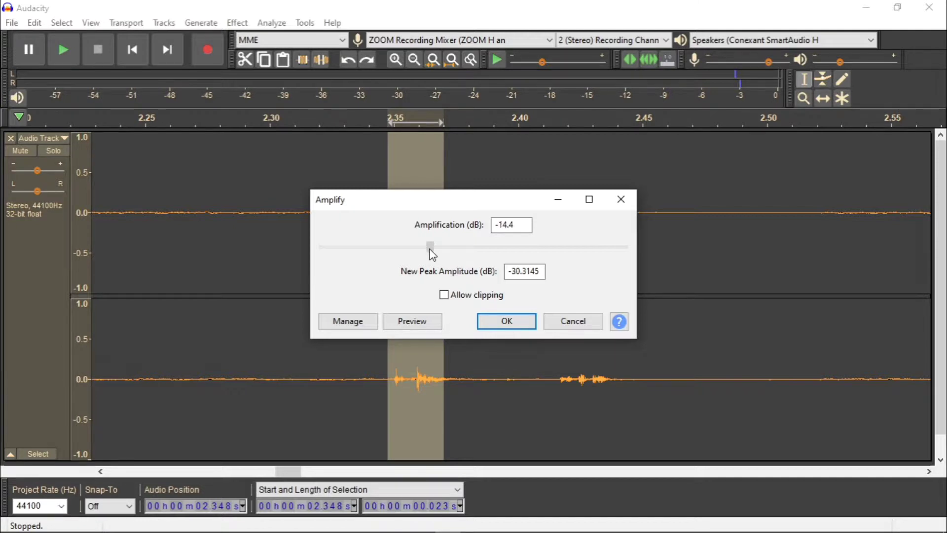
pyautogui.click(498, 321)
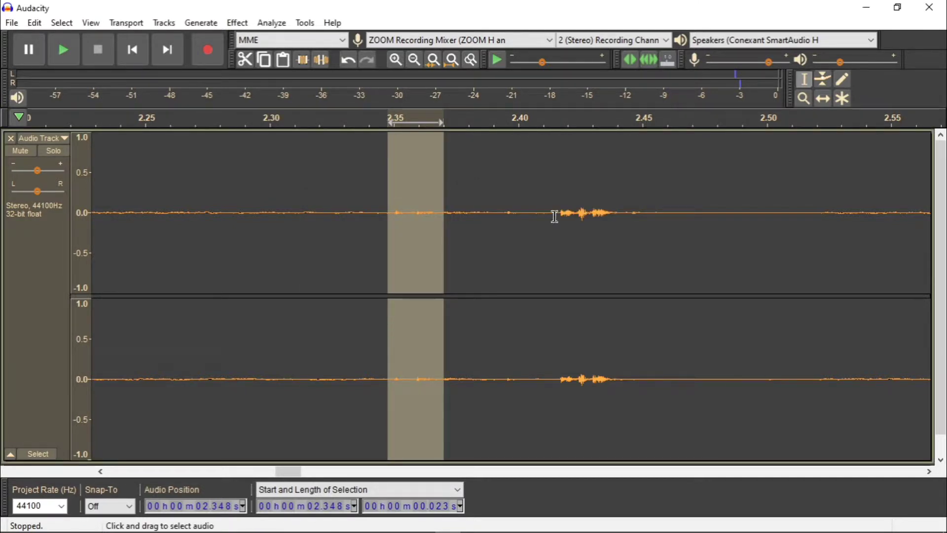
# Soften the second burst near 2.42 s with Amplify at -13.4 dB, then fit the project to width.
pyautogui.moveTo(557, 217); pyautogui.dragTo(613, 228)
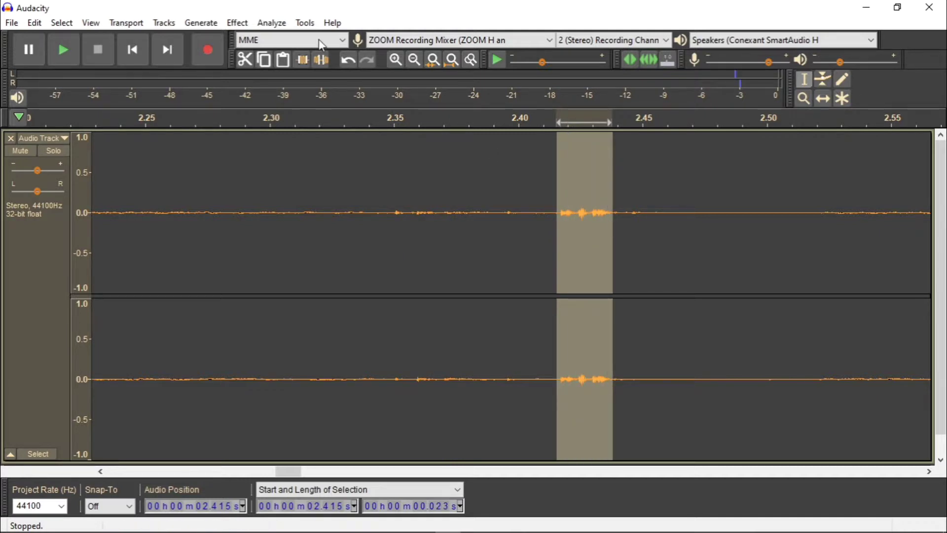
pyautogui.click(237, 23)
pyautogui.click(289, 64)
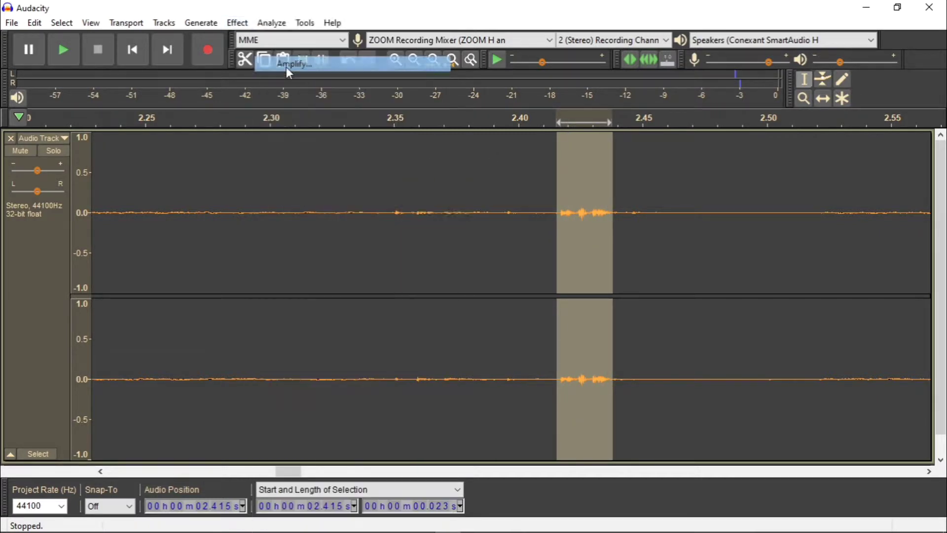
pyautogui.moveTo(534, 248); pyautogui.dragTo(437, 252)
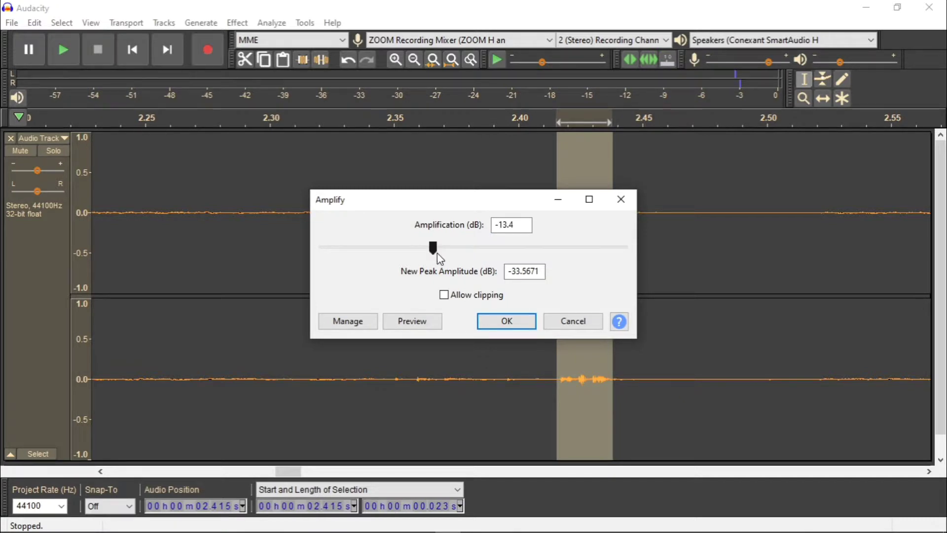
pyautogui.click(498, 322)
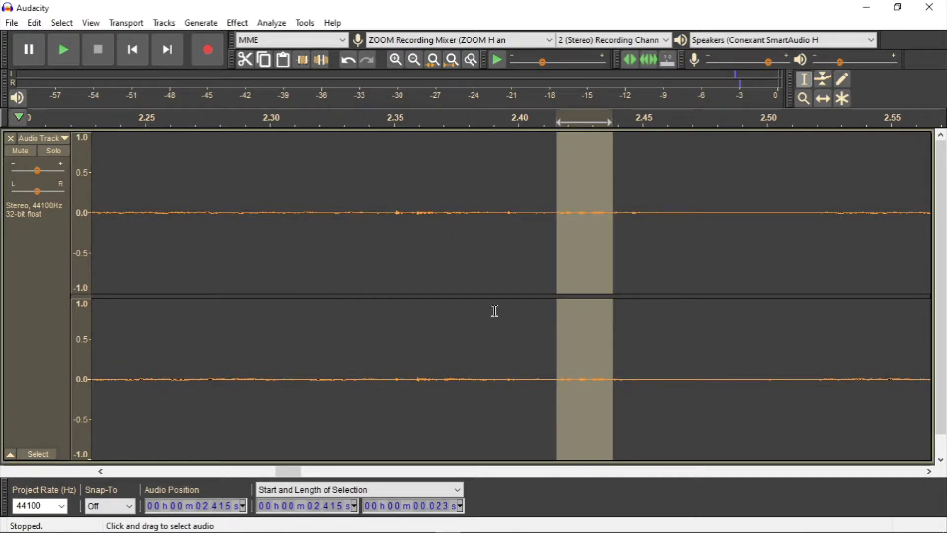
pyautogui.click(453, 60)
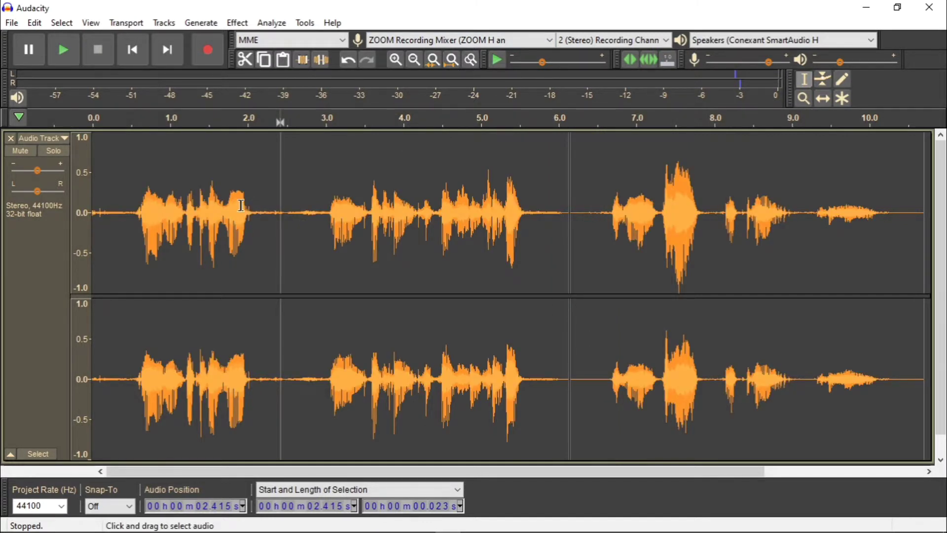
pyautogui.click(130, 192)
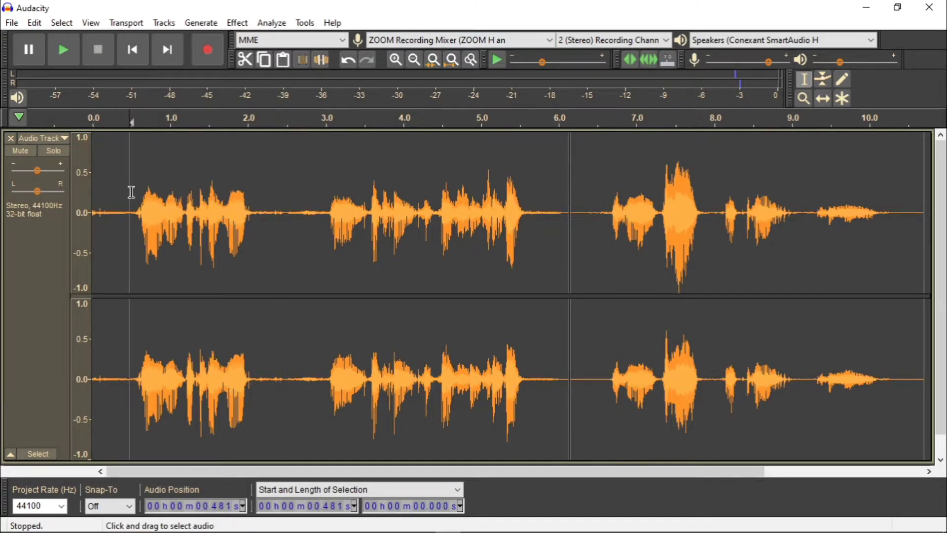
pyautogui.press('space')
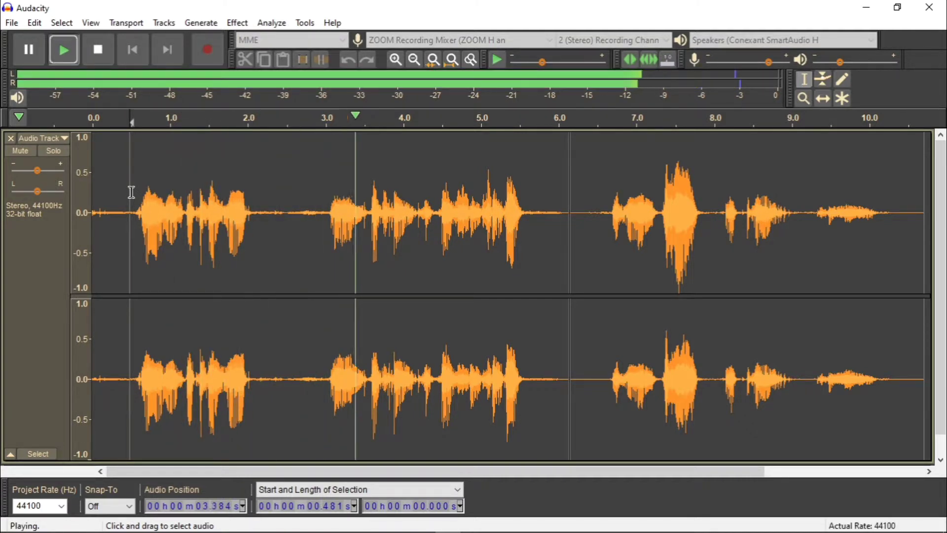
pyautogui.press('space')
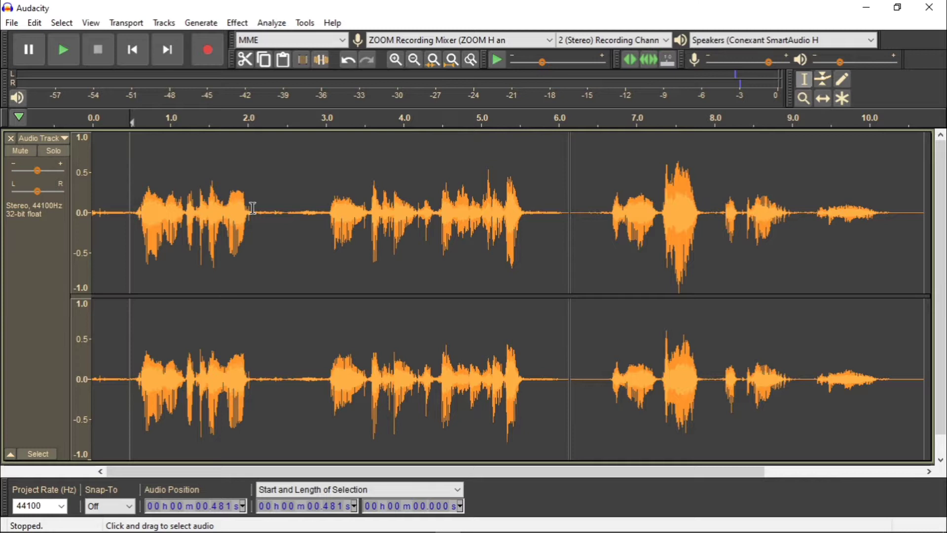
pyautogui.click(253, 207)
pyautogui.press('space')
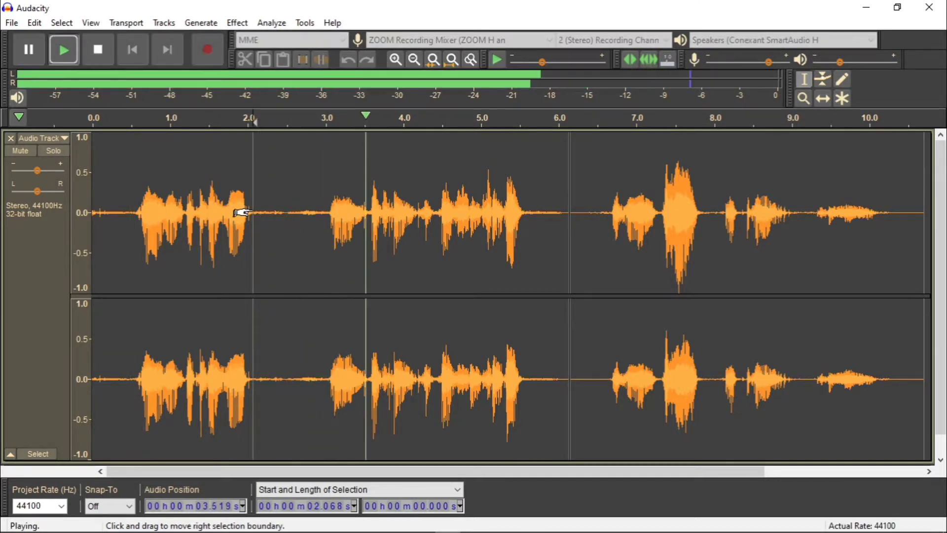
pyautogui.press('space')
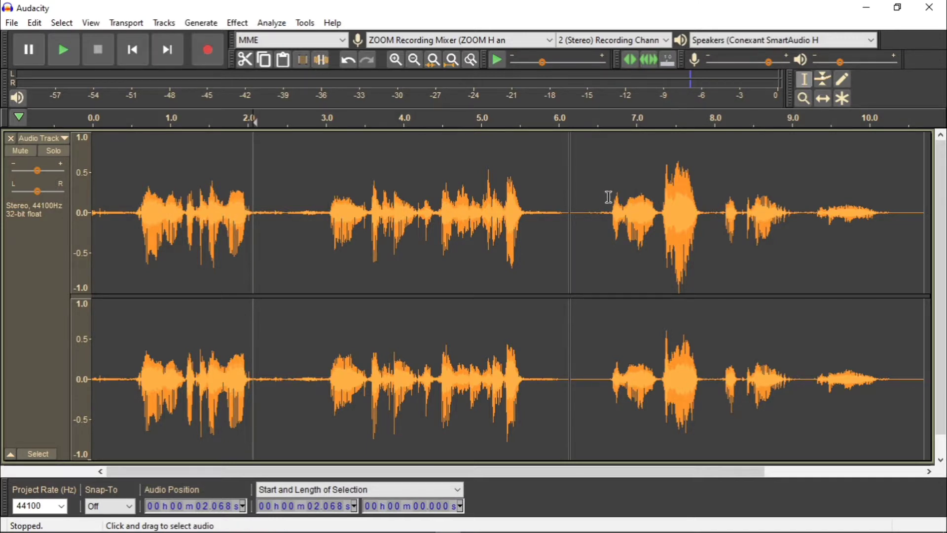
pyautogui.click(635, 184)
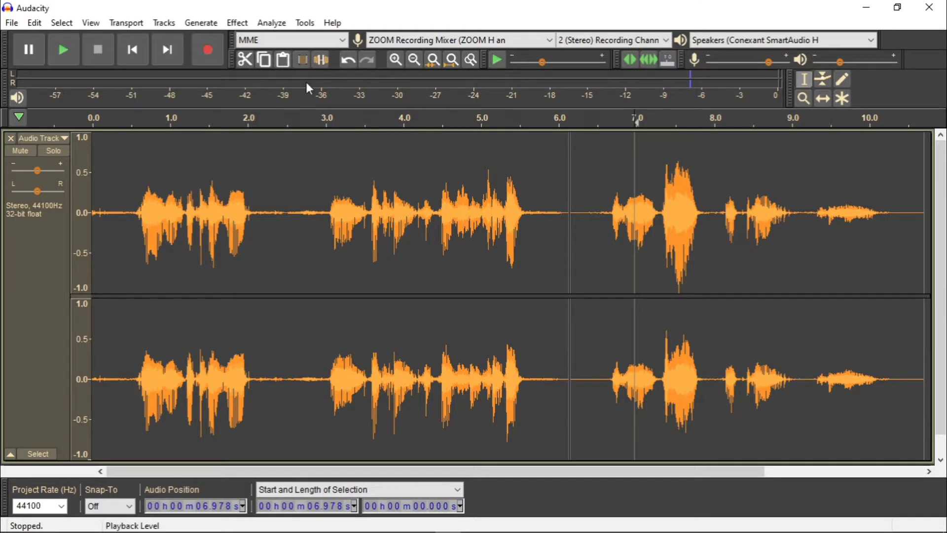
pyautogui.click(592, 211)
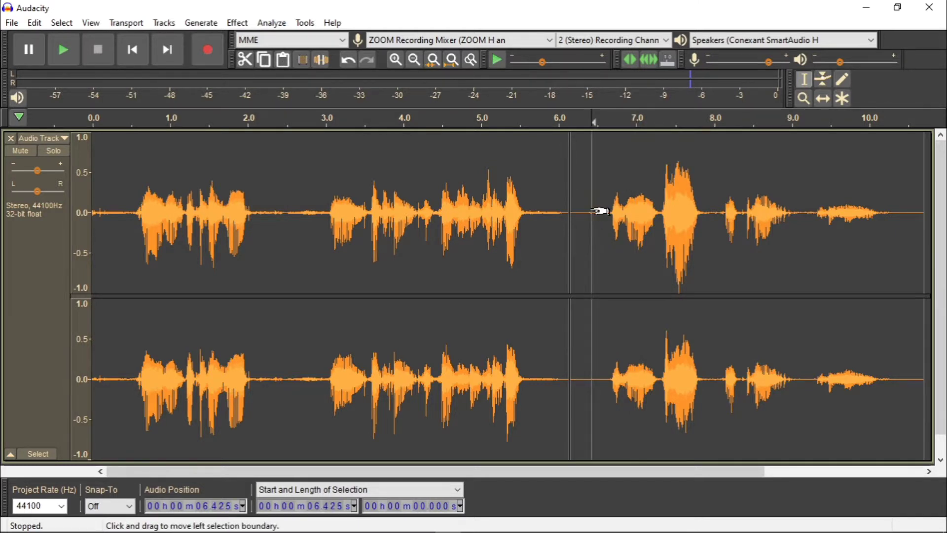
pyautogui.press('space')
pyautogui.press('space')
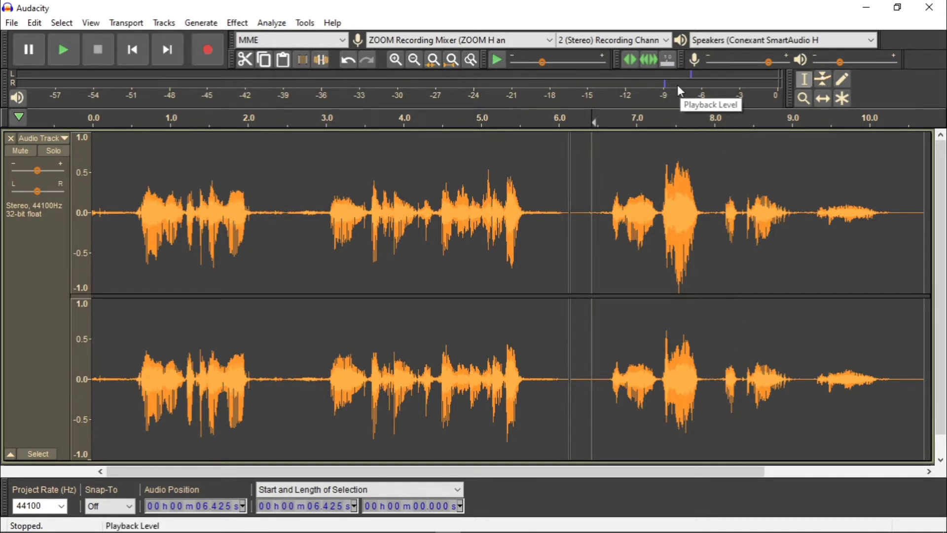
pyautogui.click(656, 176)
pyautogui.press('space')
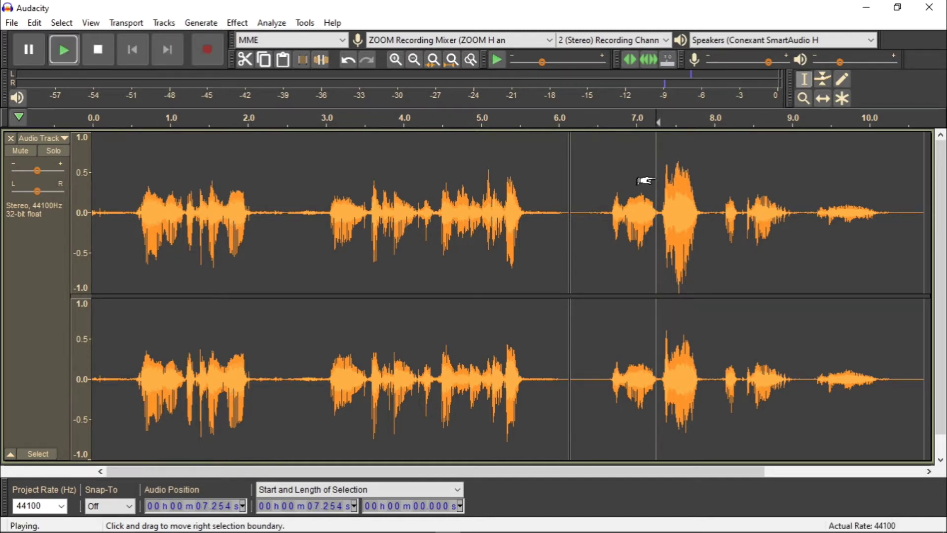
pyautogui.press('space')
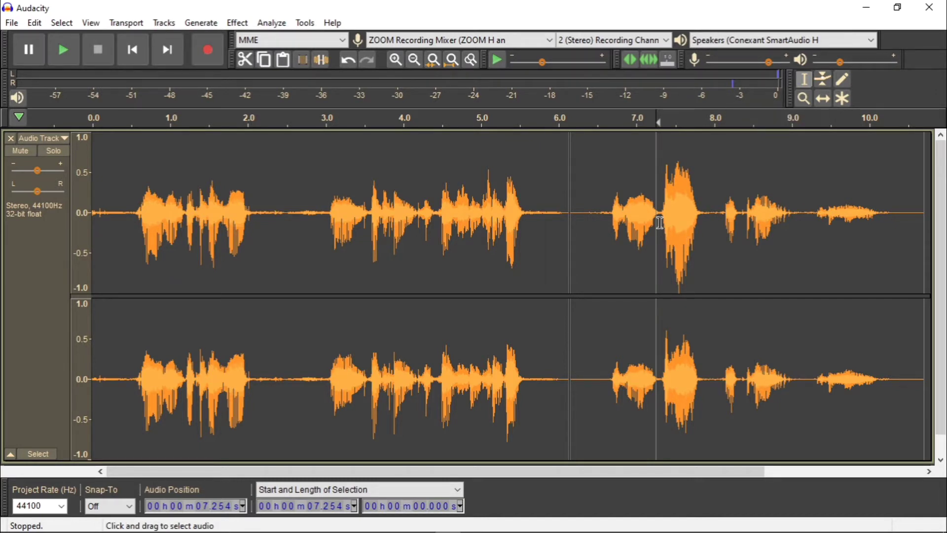
# Reduce the 'wow' from 7.308 to 7.807 s by 9.1 dB with Amplify.
pyautogui.moveTo(661, 216); pyautogui.dragTo(700, 233)
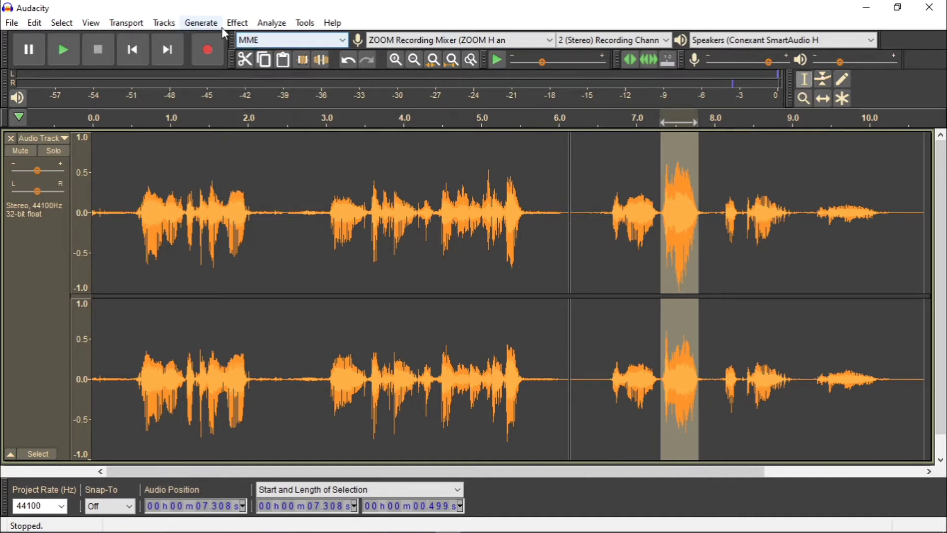
pyautogui.click(236, 23)
pyautogui.click(281, 64)
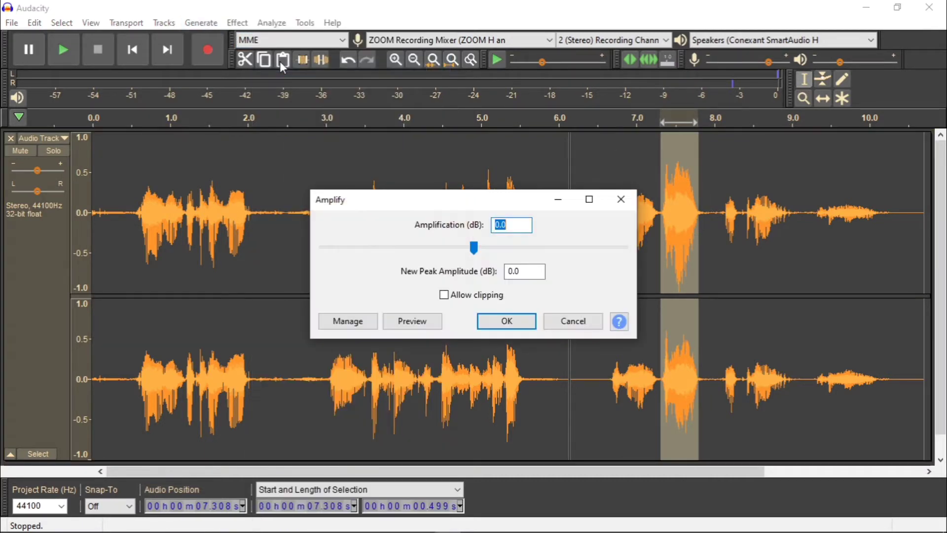
pyautogui.moveTo(471, 246); pyautogui.dragTo(447, 253)
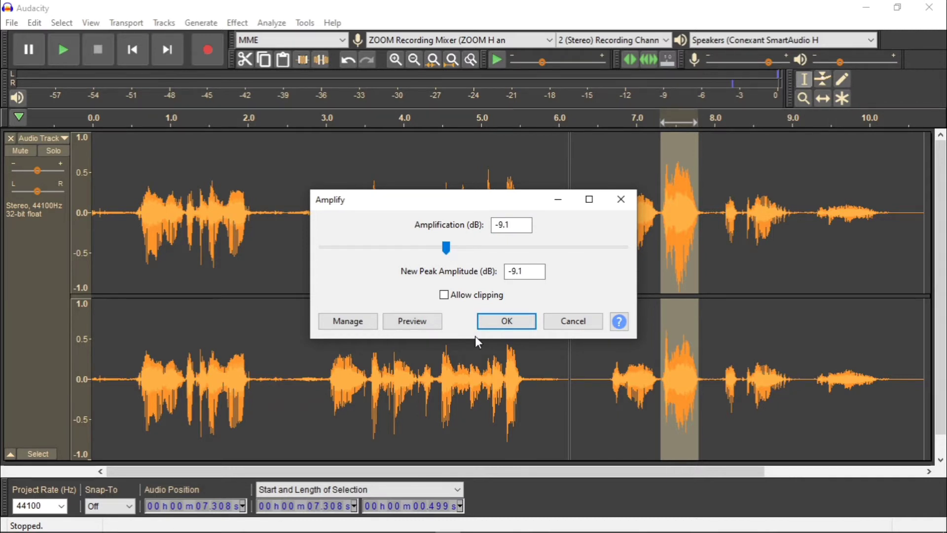
pyautogui.click(488, 322)
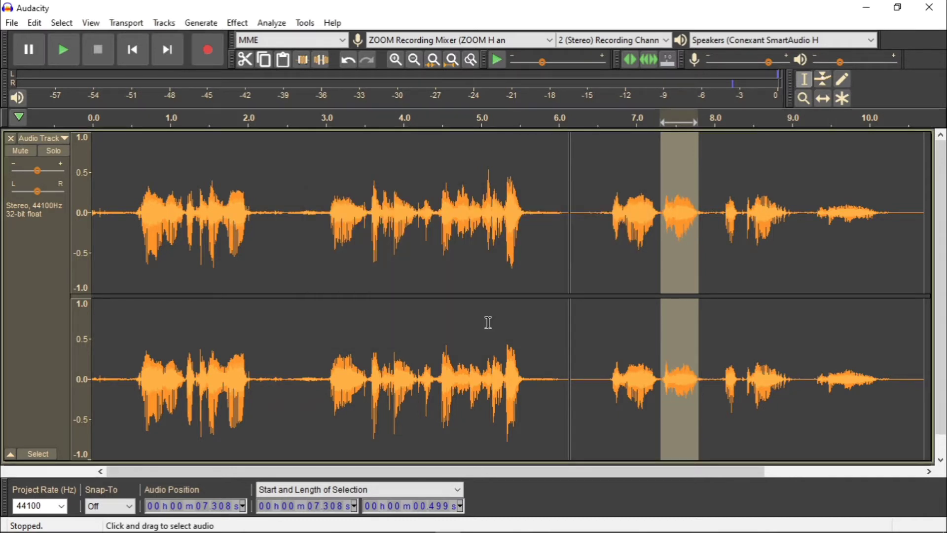
# Play the passage from about 5.95 s to check the softened word.
pyautogui.click(606, 216)
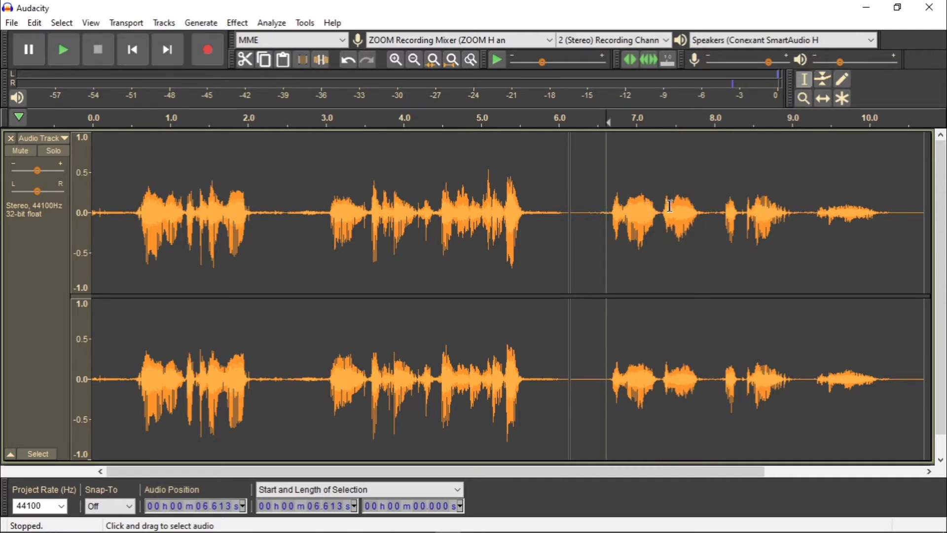
pyautogui.click(555, 214)
pyautogui.press('space')
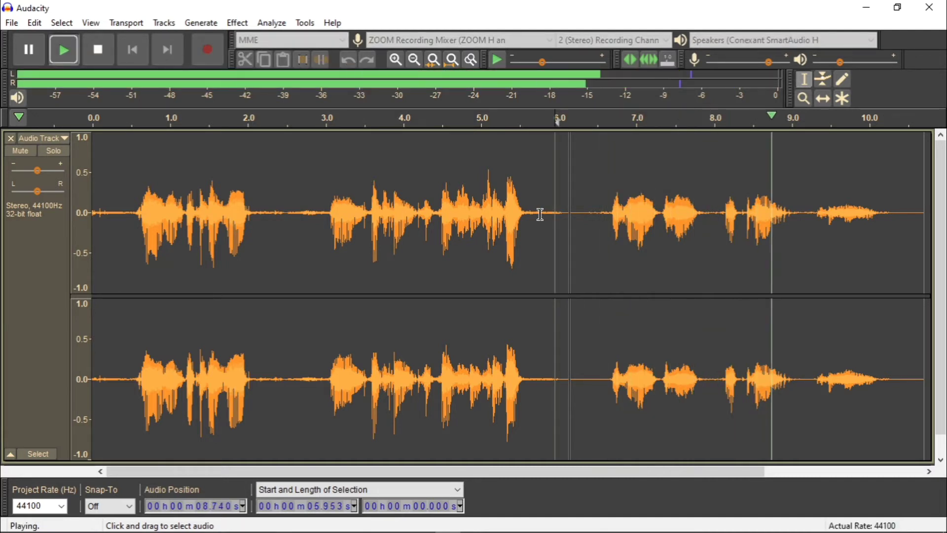
pyautogui.press('space')
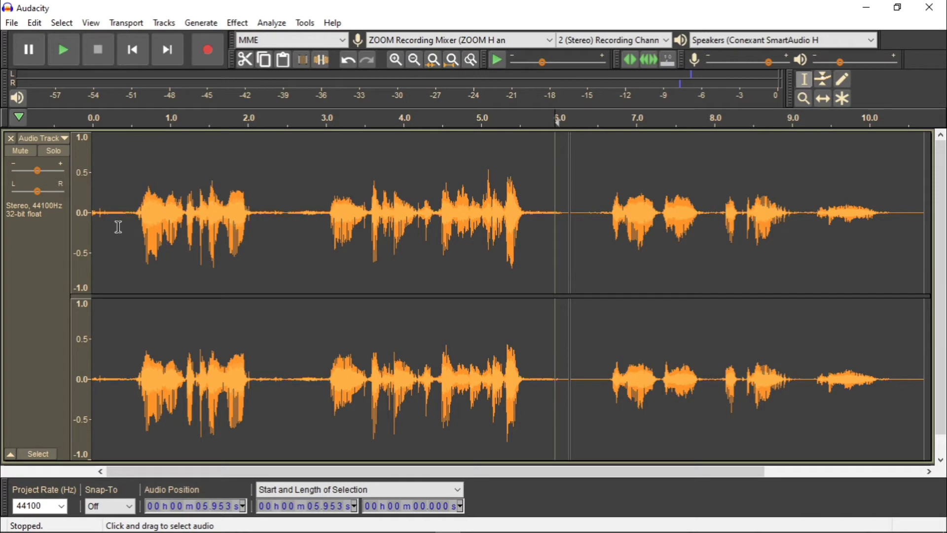
# Select the entire 10.703 s clip and Amplify it by 2.189 dB to peak at 0 dB.
pyautogui.click(46, 245)
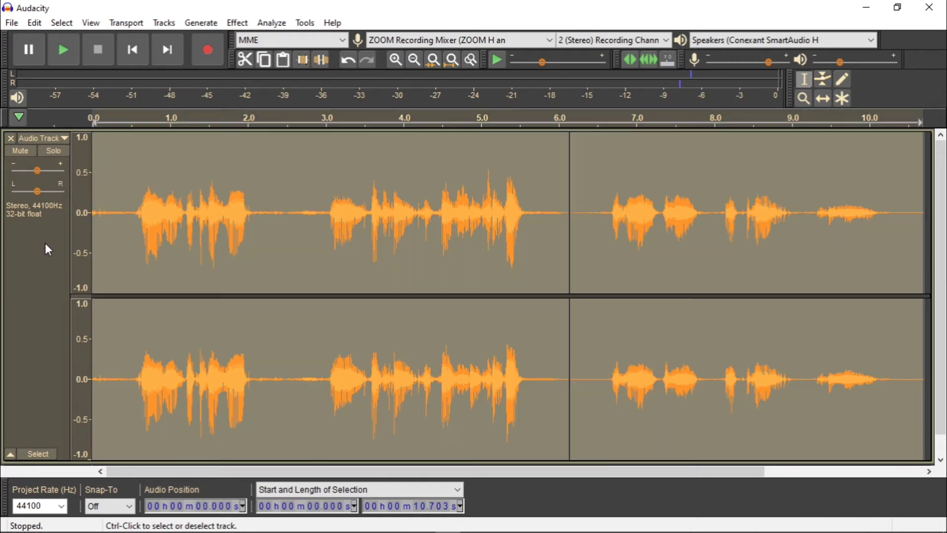
pyautogui.click(238, 22)
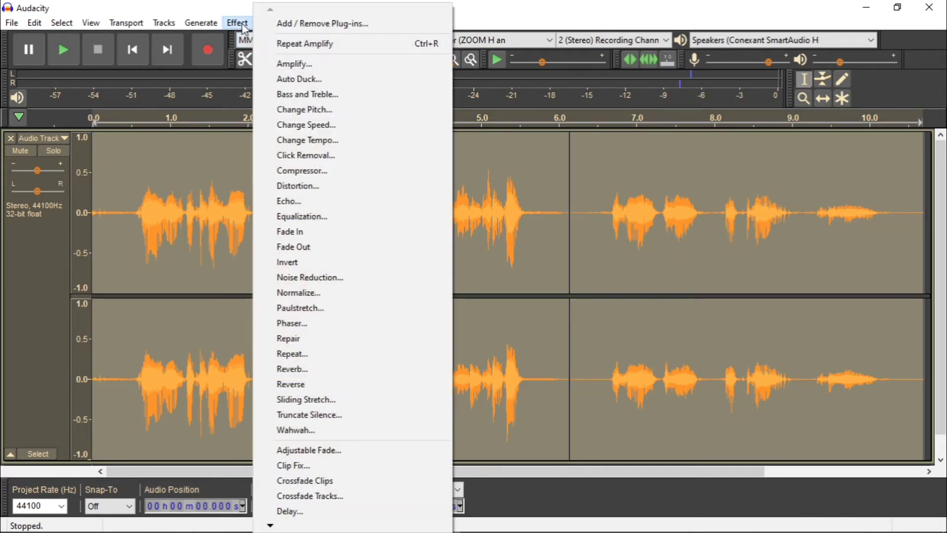
pyautogui.click(303, 68)
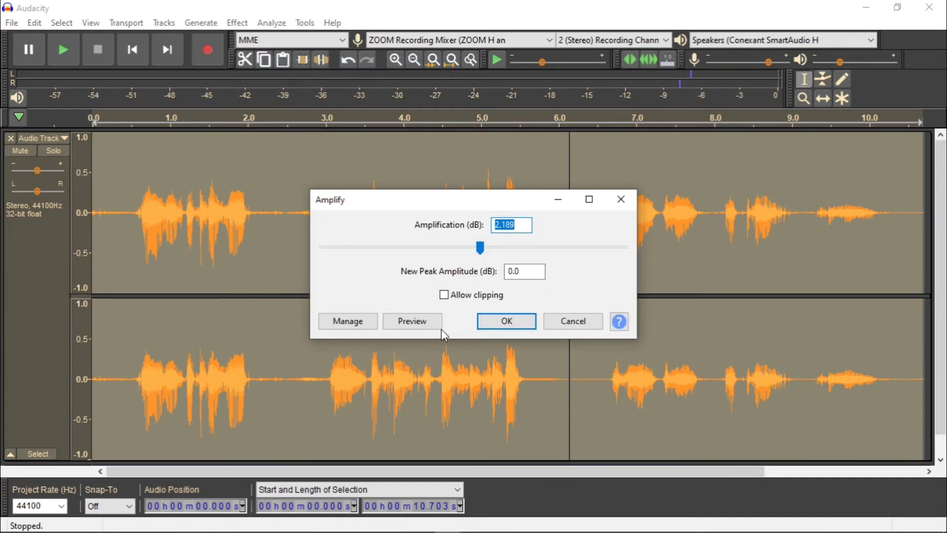
pyautogui.click(508, 321)
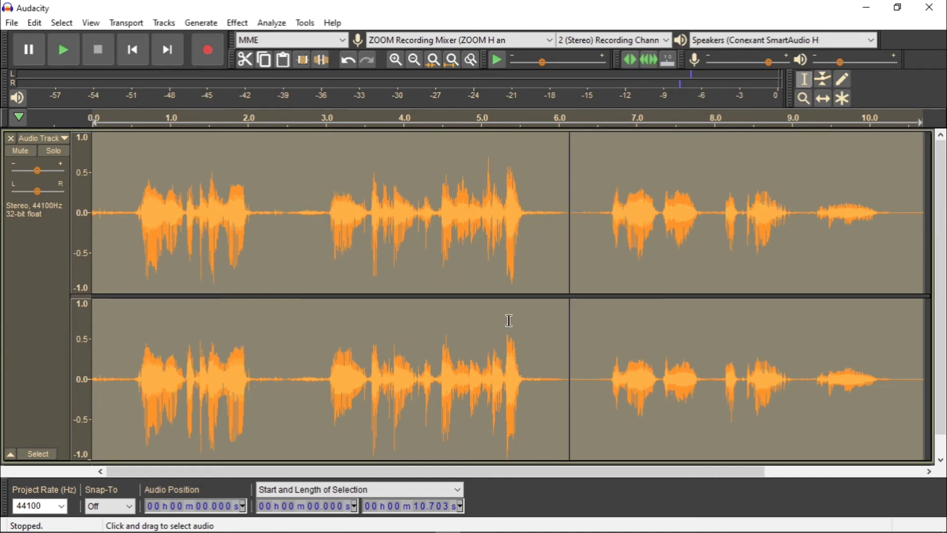
# Play the boosted clip from the start through to the end, then bring up the Effect menu.
pyautogui.click(98, 206)
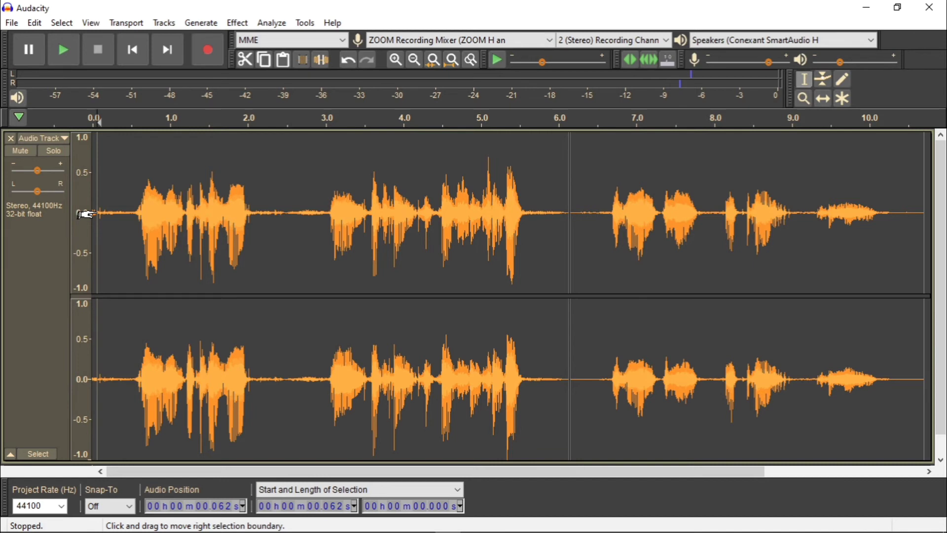
pyautogui.press('space')
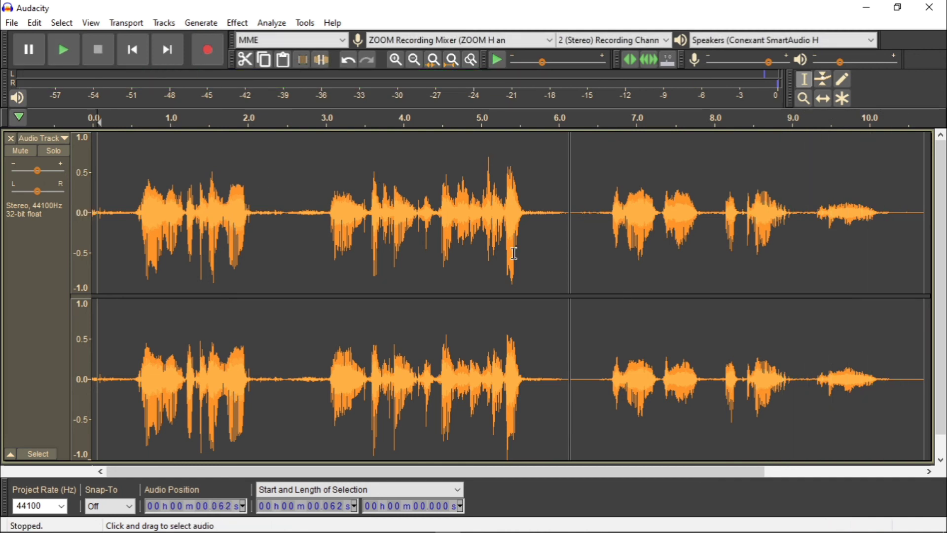
pyautogui.click(238, 23)
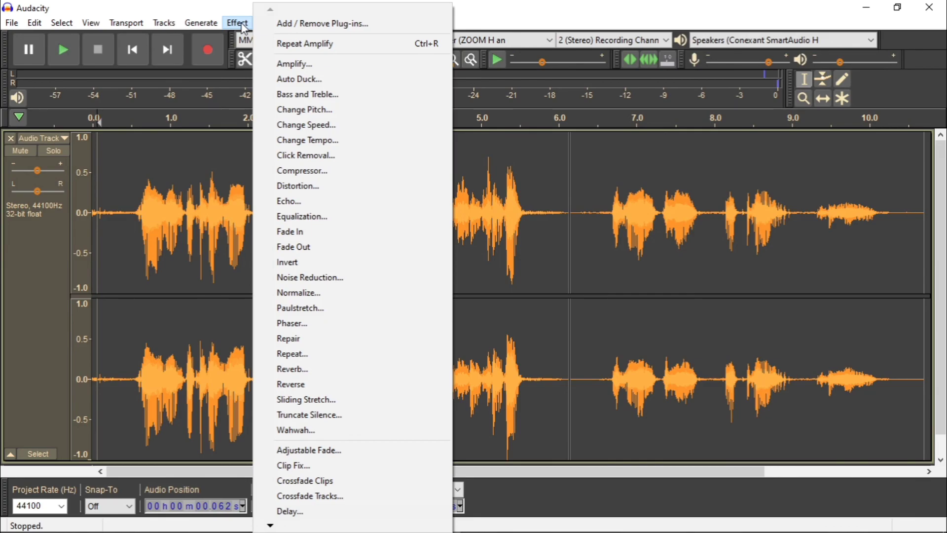